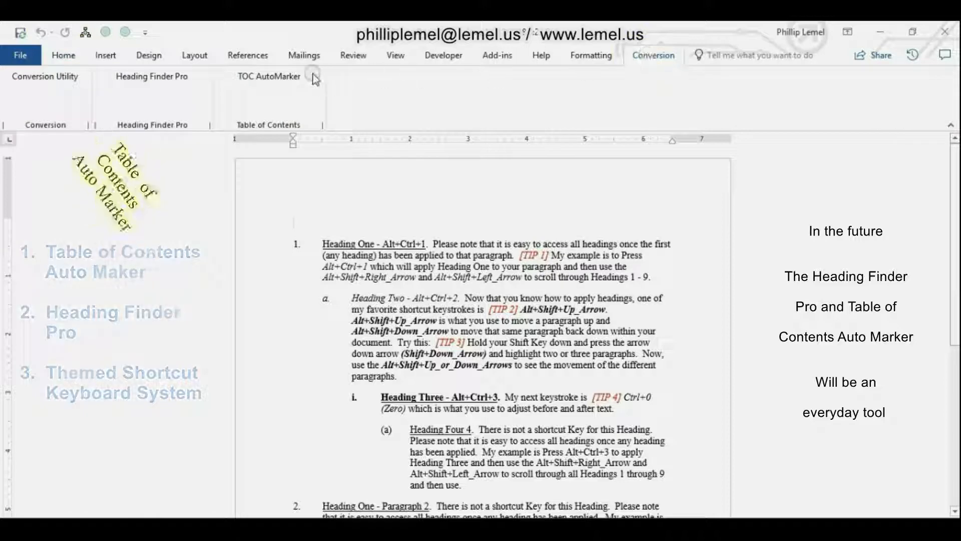
Run TOC Auto Marker on headings one through four with bold numbers, bolded and underlined title text, and bold anchors.
left_click(265, 93)
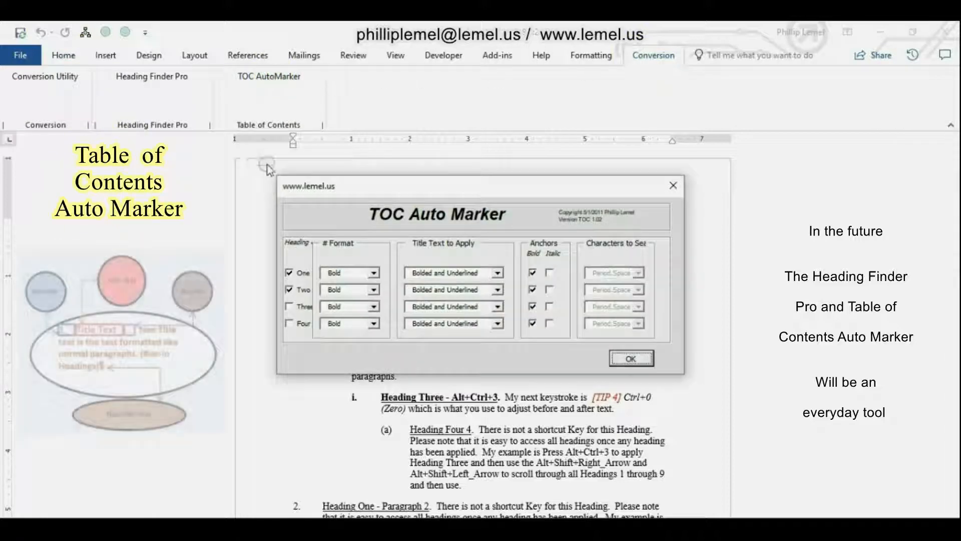
left_click(289, 307)
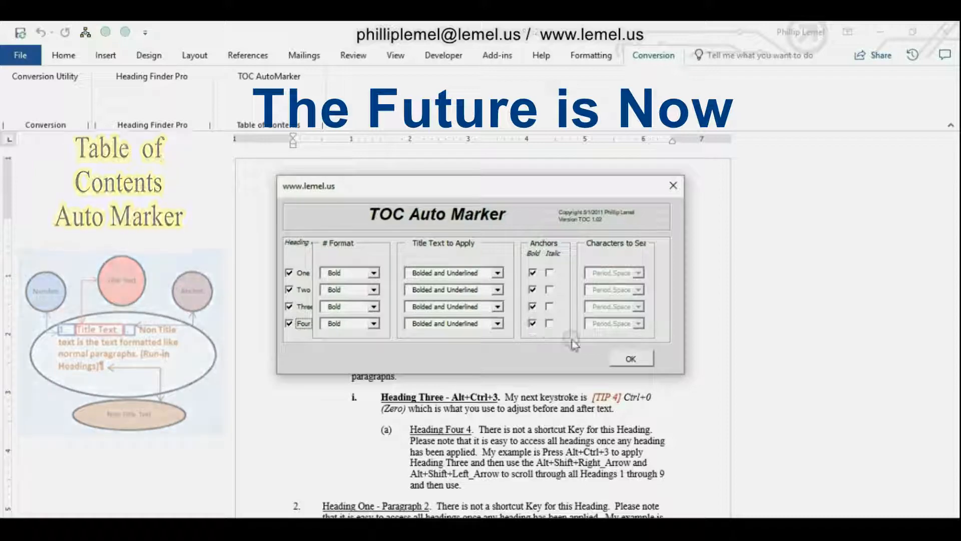
left_click(631, 358)
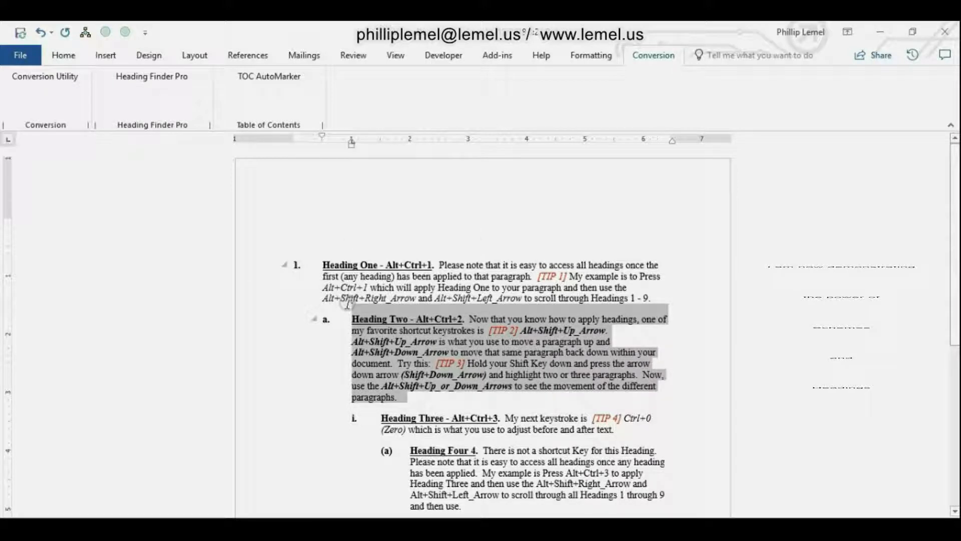
Paste copies of the Heading Two paragraph to make three in a row, and promote the first one to heading level one.
type("Heading Two - Alt+Ctrl+2. Now that you know how to apply headings, one of my favorite shortcut keystrokes is [TIP 2] Alt+Shift+Up_Arrow. Alt+Shift+Up_Arrow is what you use to move a paragraph up and Alt+Shift+Down_Arrow to move that same paragraph back down within your document. Try this: [TIP 3] Hold your Shift Key down and press the arrow down arrow (Shift+Down_Arrow) and highlight two or three paragraphs. Now, use the Alt+Shift+Up_or_Down_Arrows to see the movement of the different paragraphs.")
type("Heading Two - Alt+Ctrl+2. Now that you know how to apply headings, one of my favorite shortcut keystrokes is [TIP 2] Alt+Shift+Up_Arrow. Alt+Shift+Up_Arrow is what you use to move a paragraph up and Alt+Shift+Down_Arrow to move that same paragraph back down within your document. Try this: [TIP 3] Hold your Shift Key down and press the arrow down arrow (Shift+Down_Arrow) and highlight two or three paragraphs. Now, use the Alt+Shift+Up_or_Down_Arrows to see the movement of the different paragraphs.")
type("Heading Two - Alt+Ctrl+2. Now that you know how to apply headings, one of my favorite shortcut keystrokes is [TIP 2] Alt+Shift+Up_Arrow. Alt+Shift+Up_Arrow is what you use to move a paragraph up and Alt+Shift+Down_Arrow to move that same paragraph back down within your document. Try this: [TIP 3] Hold your Shift Key down and press the arrow down arrow (Shift+Down_Arrow) and highlight two or three paragraphs. Now, use the Alt+Shift+Up_or_Down_Arrows to see the movement of the different paragraphs.")
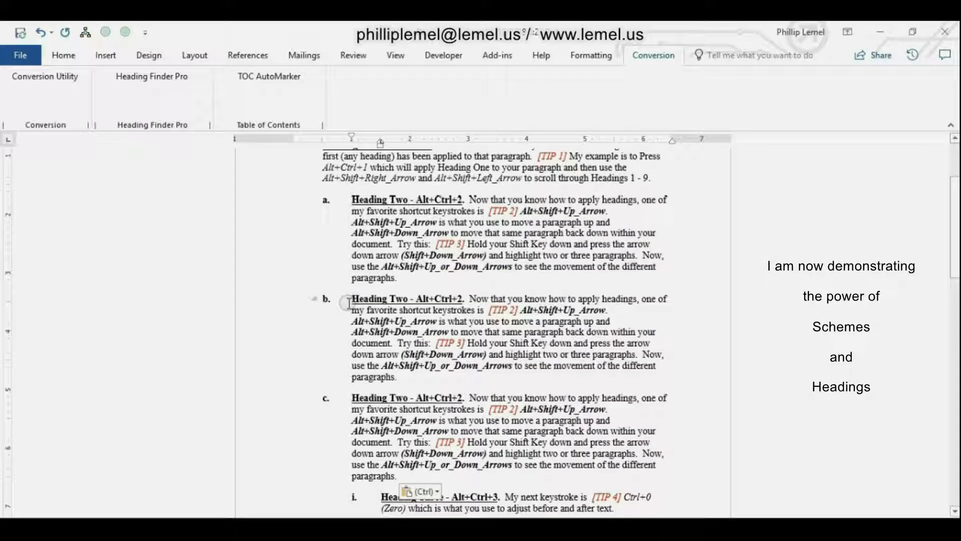
key("alt+shift+Left")
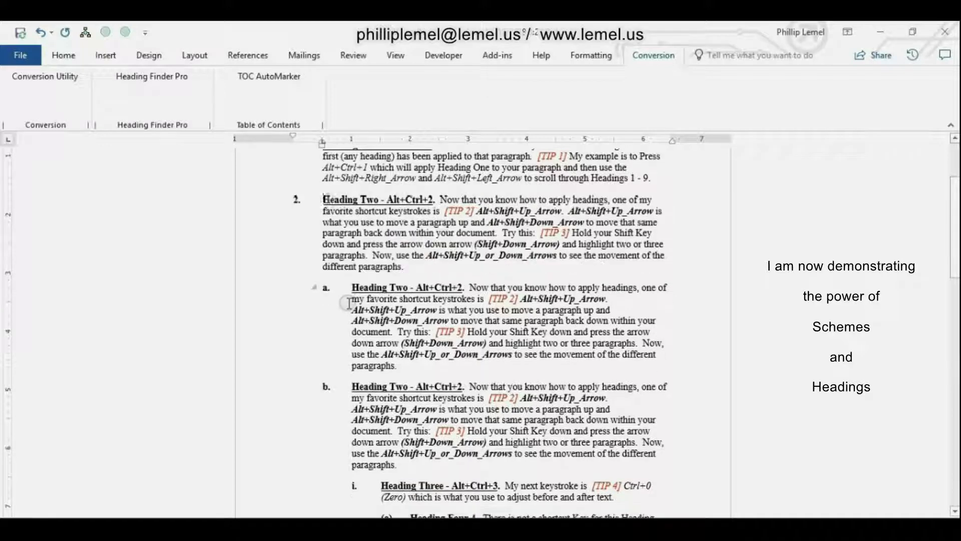
key("ctrl+Home")
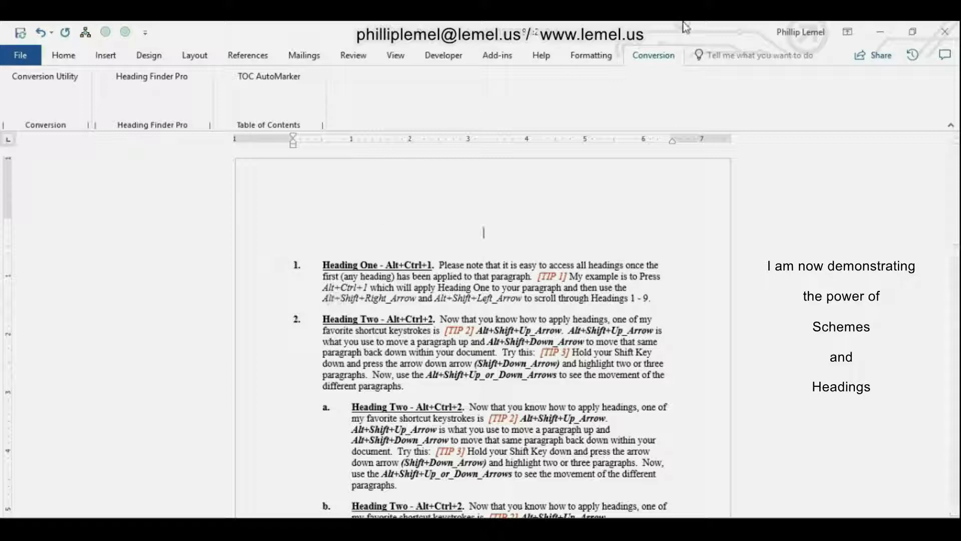
Apply the legal numbering template "Ind 1 1.1 a i" to the document with the Numbering Template Manager.
left_click(595, 54)
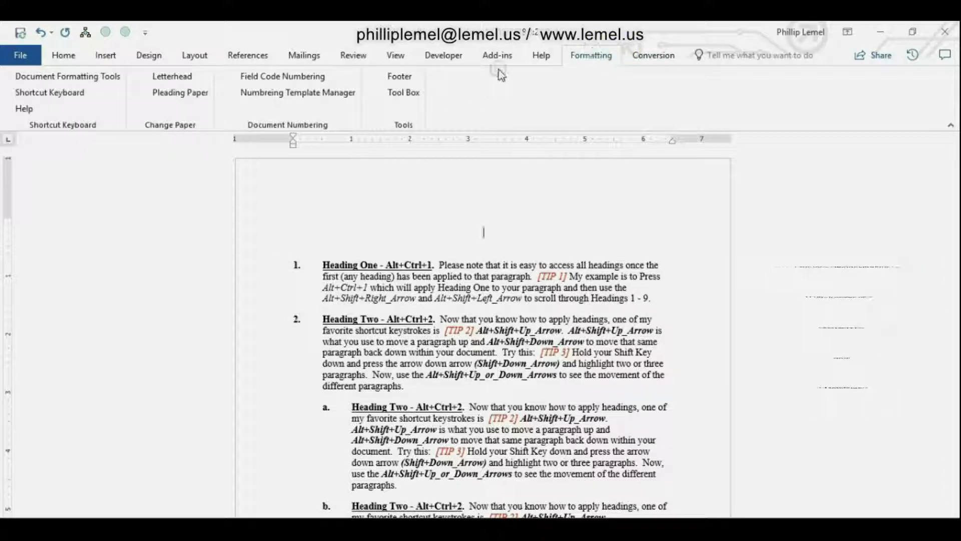
left_click(326, 94)
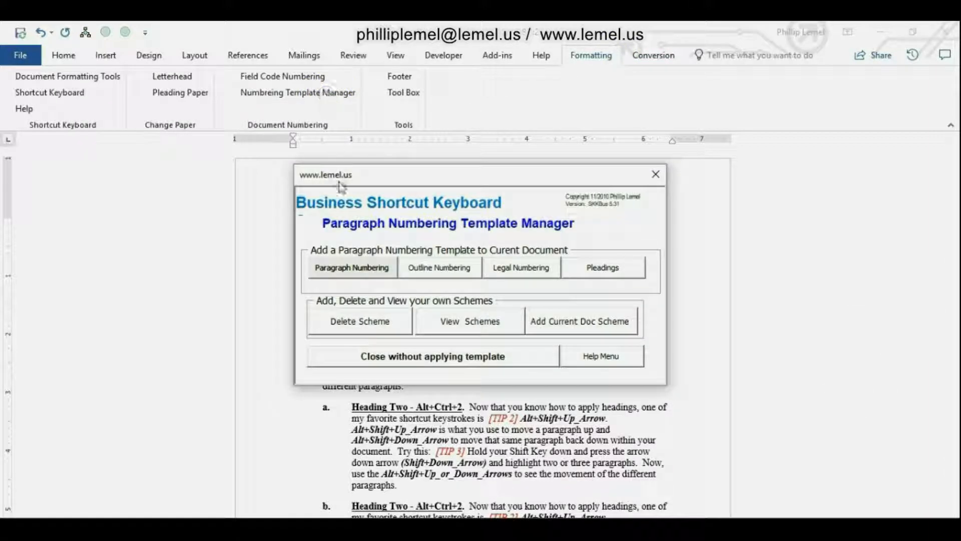
left_click(527, 268)
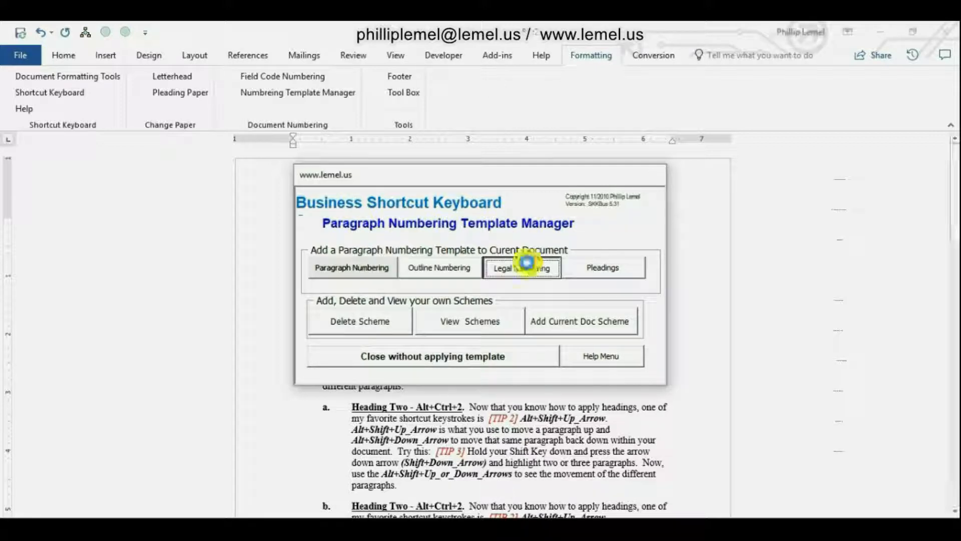
left_click(272, 230)
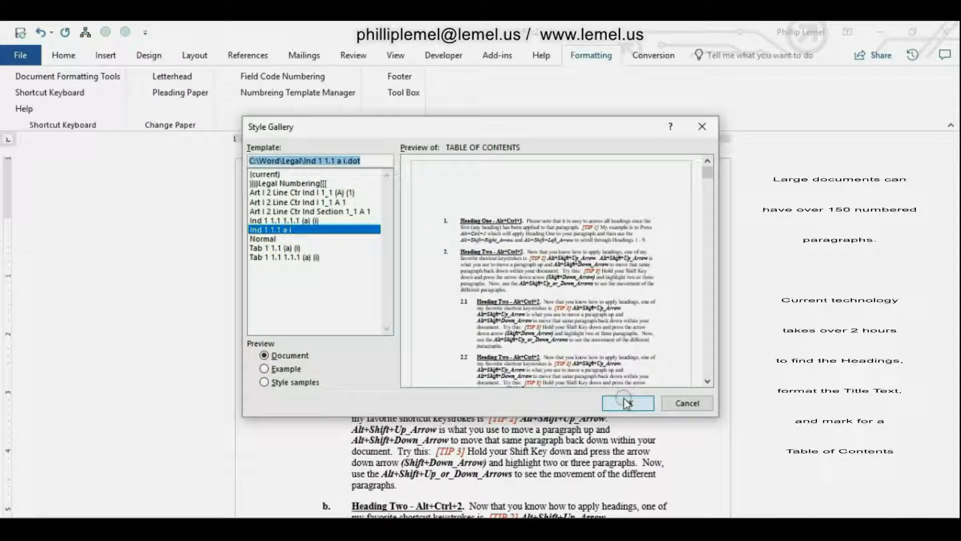
left_click(627, 404)
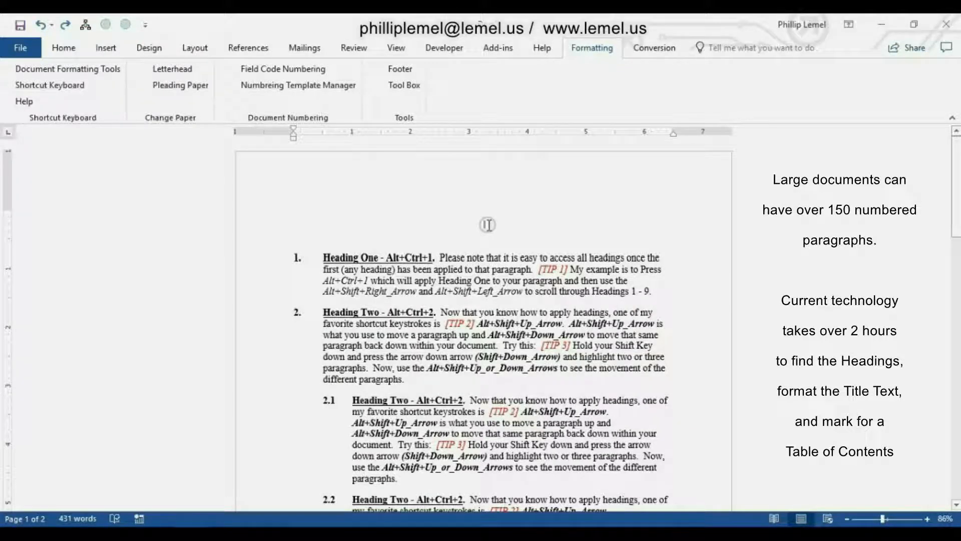
In TOC Auto Marker, set the number format of headings one through four to Regular Text.
left_click(660, 48)
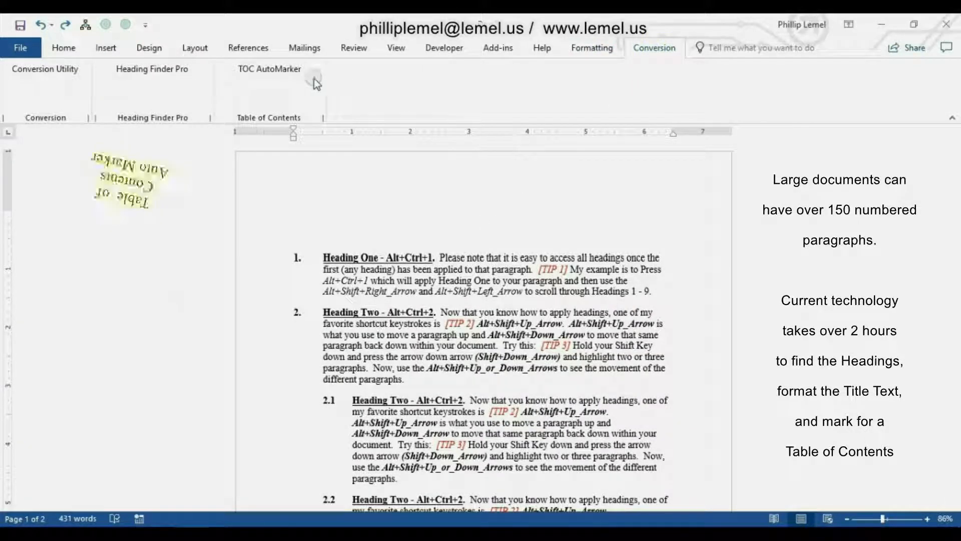
left_click(275, 73)
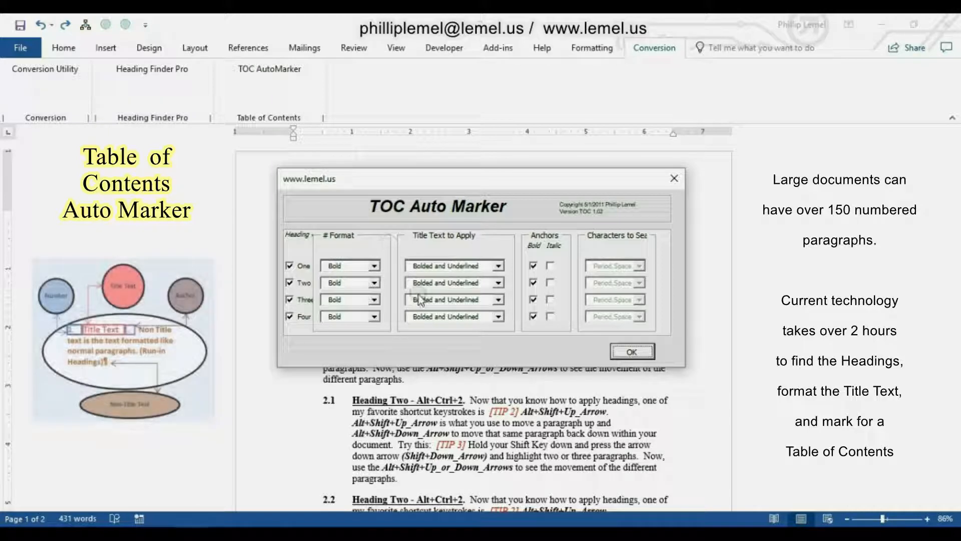
left_click(374, 266)
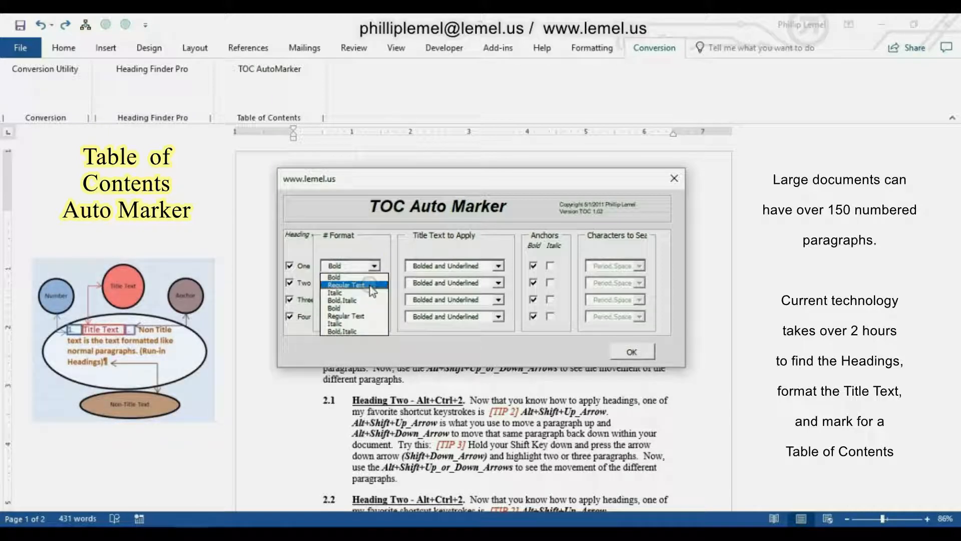
left_click(371, 288)
left_click(374, 283)
left_click(371, 302)
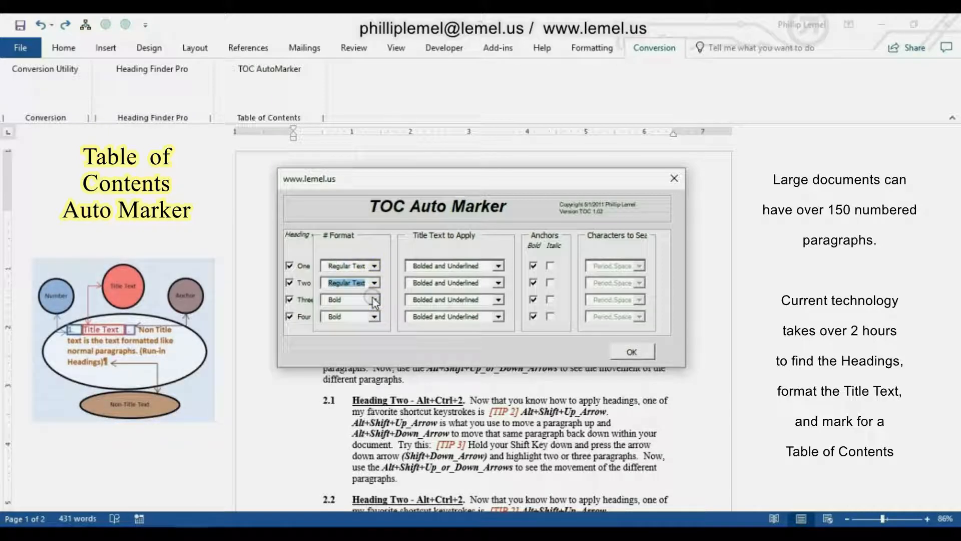
left_click(374, 299)
left_click(372, 319)
left_click(374, 316)
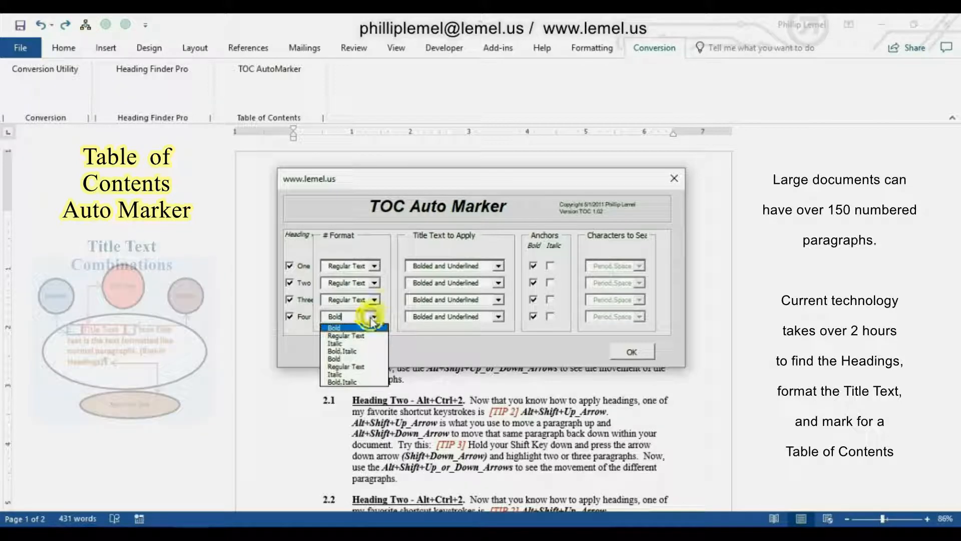
left_click(369, 339)
Set the title text to apply to Underlined Text for headings one through four.
left_click(498, 265)
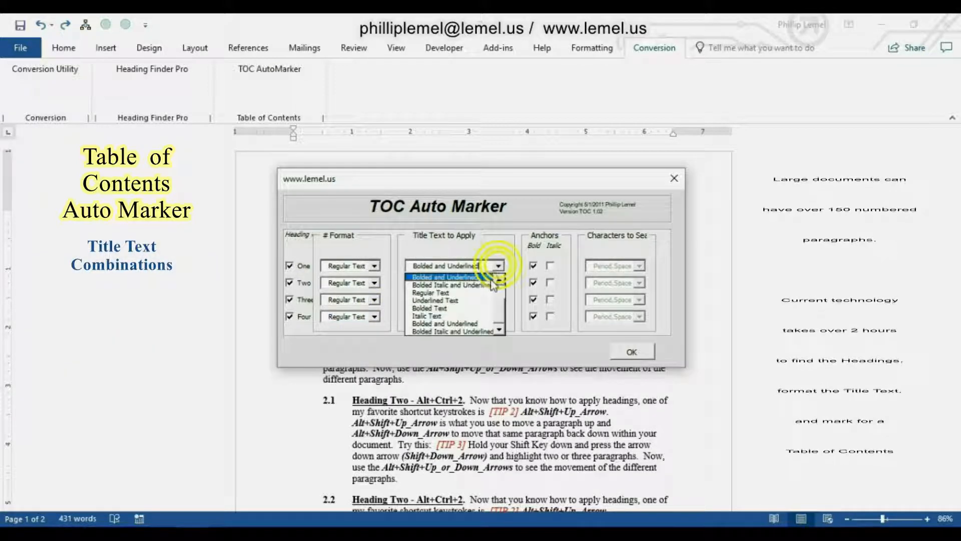
left_click(484, 300)
left_click(499, 283)
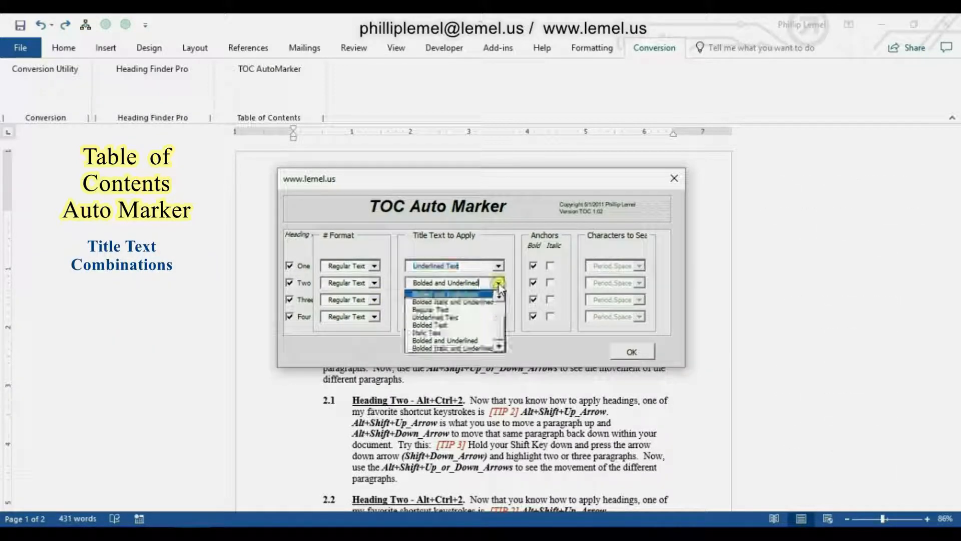
left_click(484, 317)
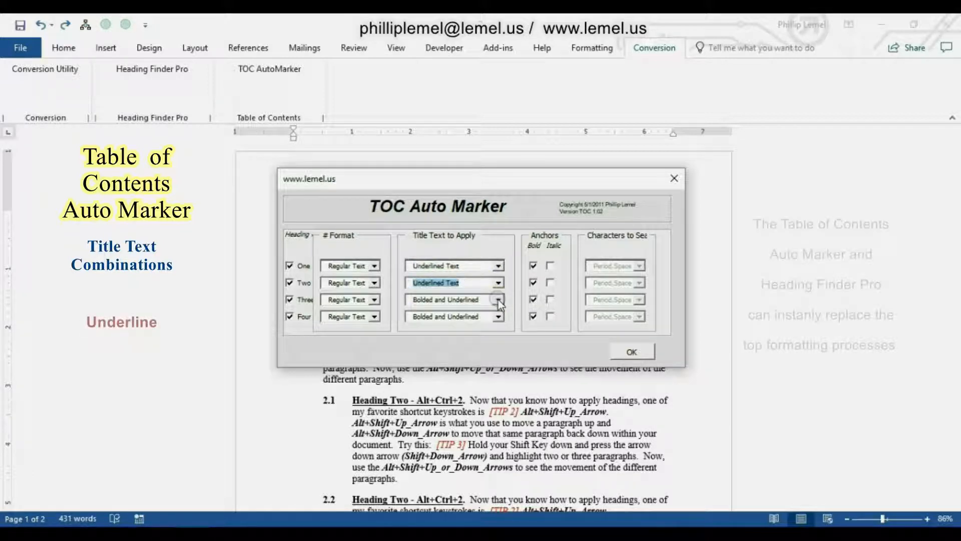
left_click(498, 299)
left_click(487, 334)
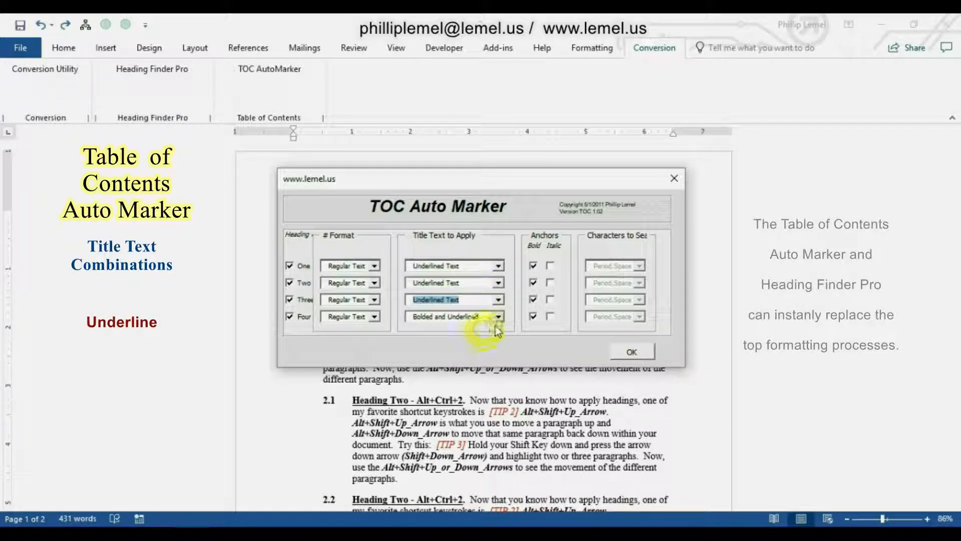
left_click(498, 316)
left_click(485, 350)
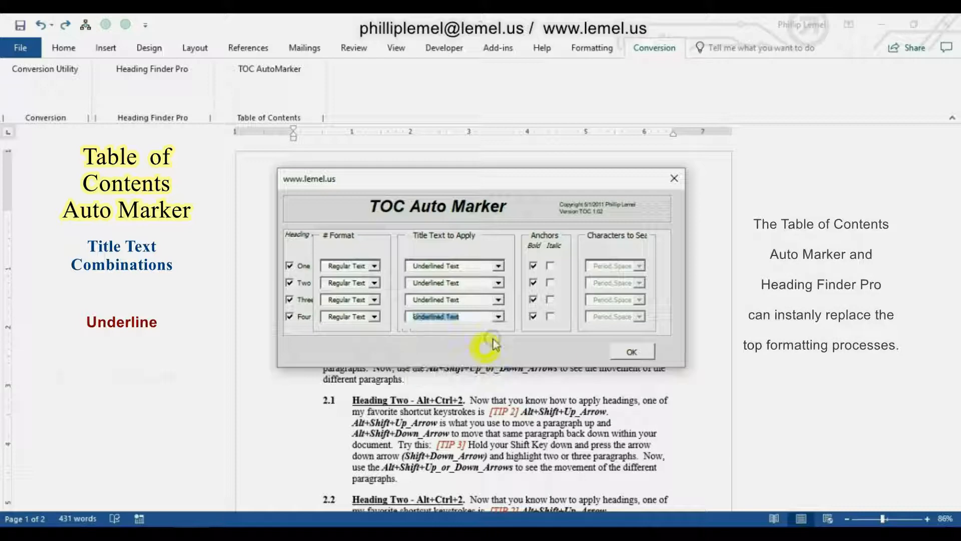
Turn off the bold anchors for all four heading levels and run the TOC Auto Marker.
left_click(533, 265)
left_click(533, 282)
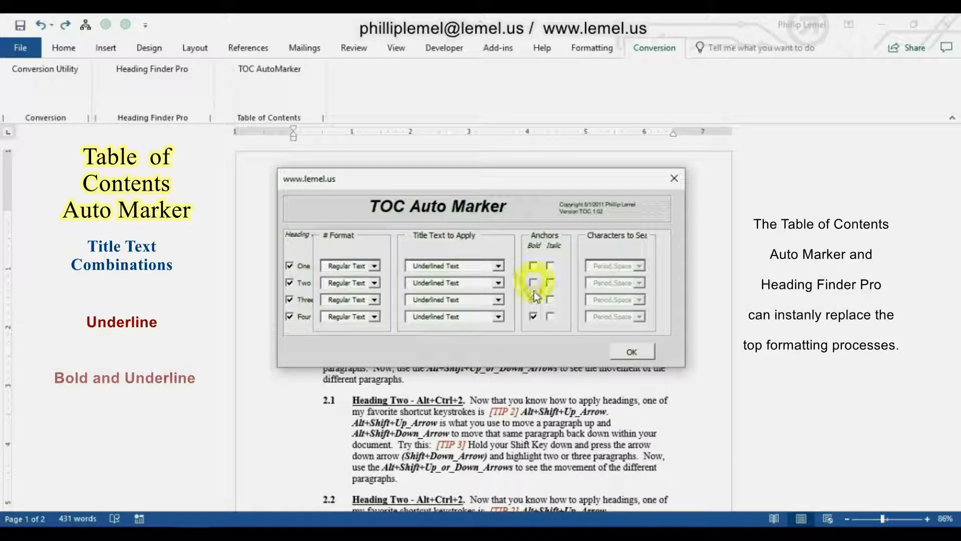
left_click(533, 300)
left_click(533, 316)
left_click(533, 316)
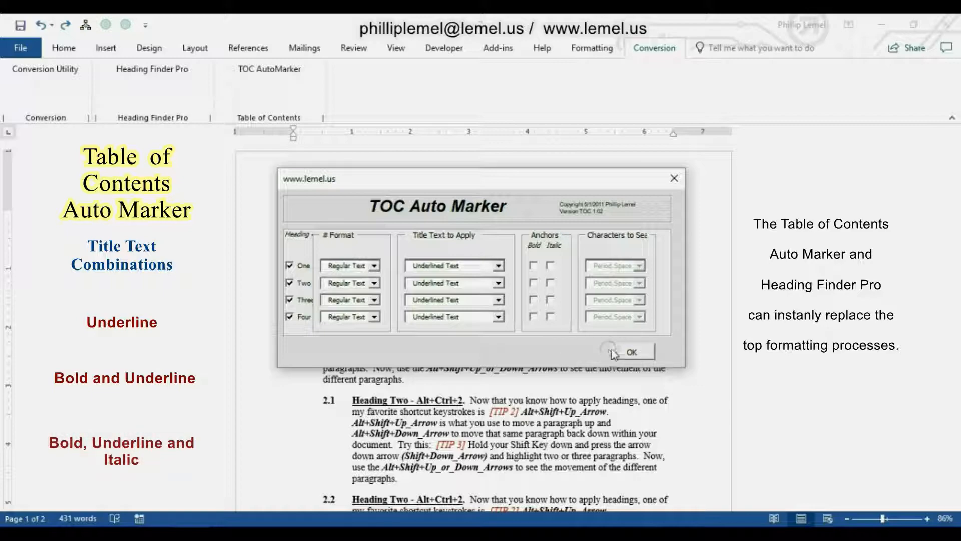
left_click(629, 353)
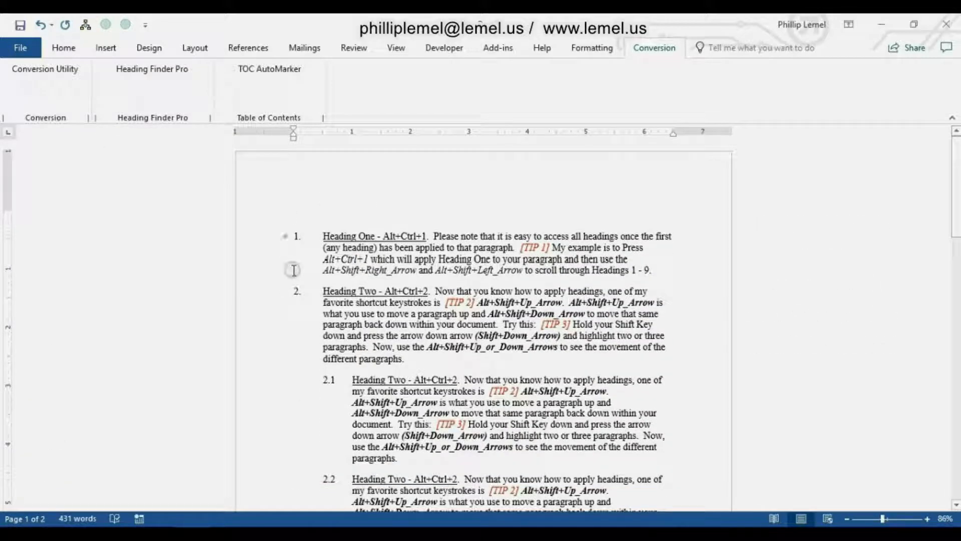
Check the reformatted headings, insert a table of contents at the start of the document, and review it.
scroll(291, 270, "down", 10)
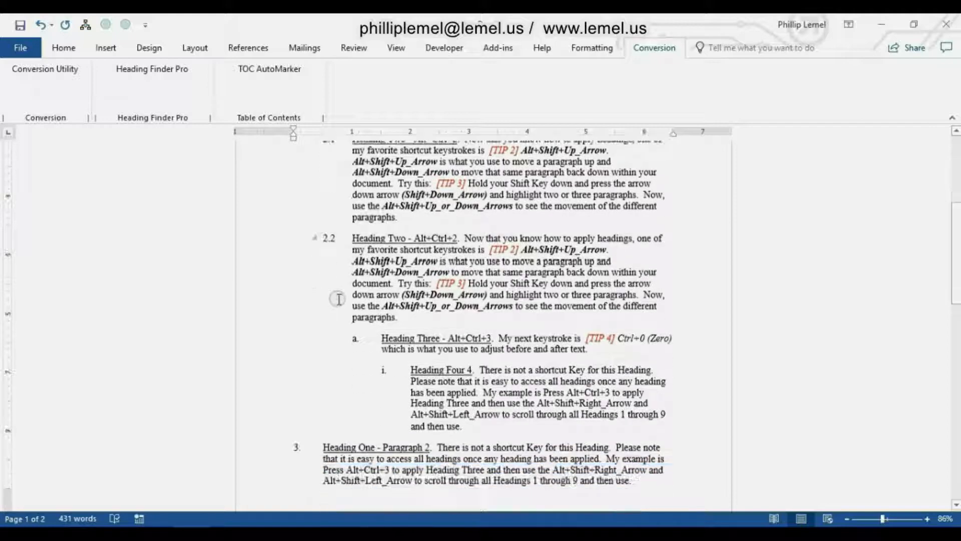
scroll(349, 302, "down", 4)
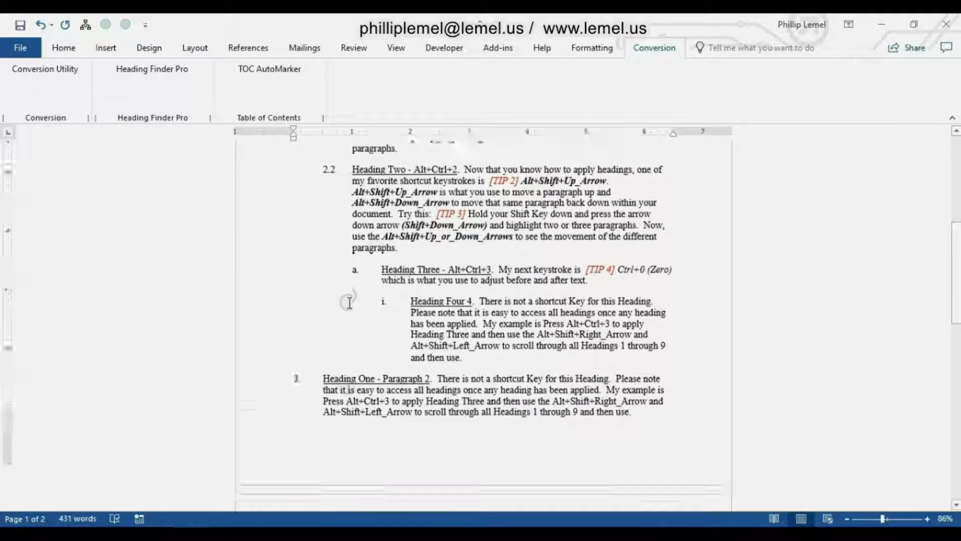
scroll(341, 296, "up", 10)
scroll(336, 291, "up", 3)
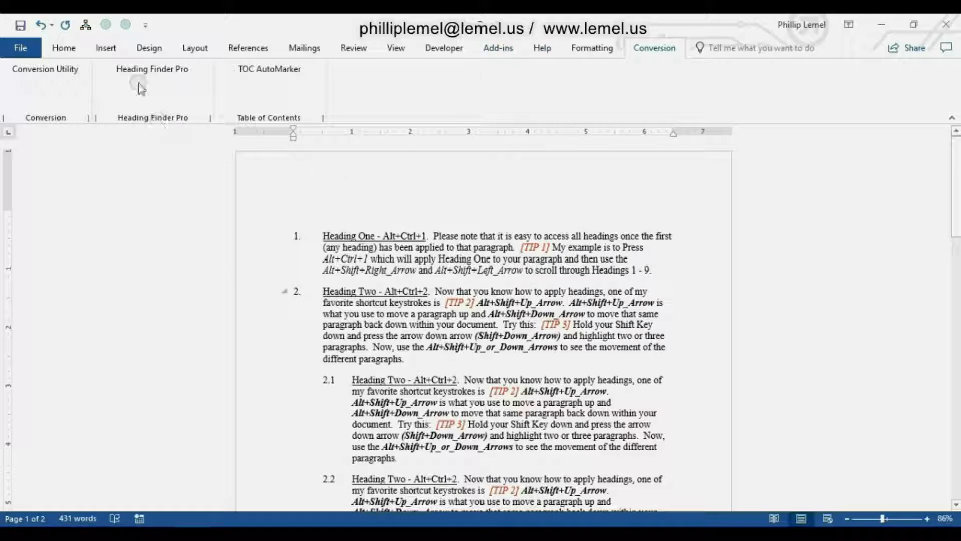
left_click(86, 25)
scroll(140, 189, "down", 3)
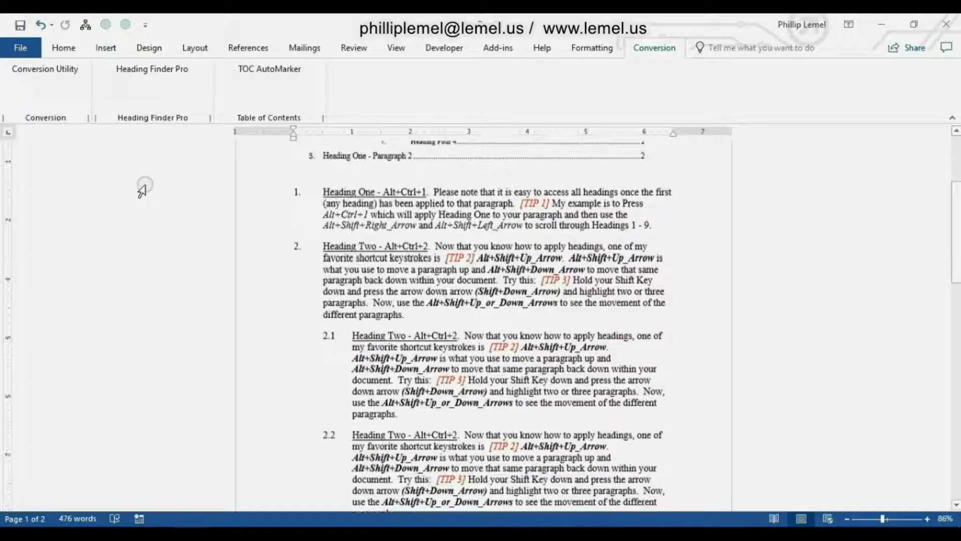
scroll(139, 189, "down", 5)
scroll(132, 190, "up", 7)
scroll(131, 190, "up", 2)
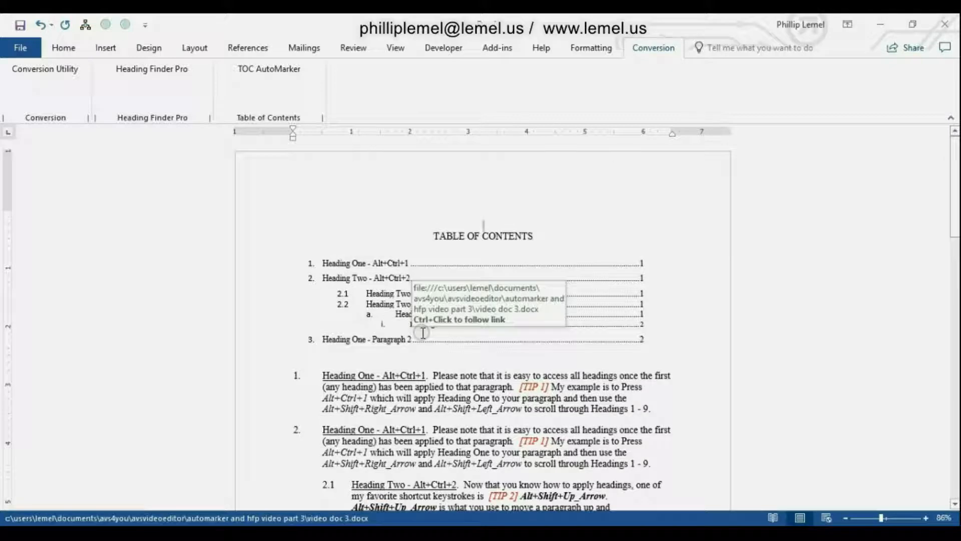
Delete the whole document content, paste it back as text only, and return to the start of the document.
scroll(423, 333, "down", 1)
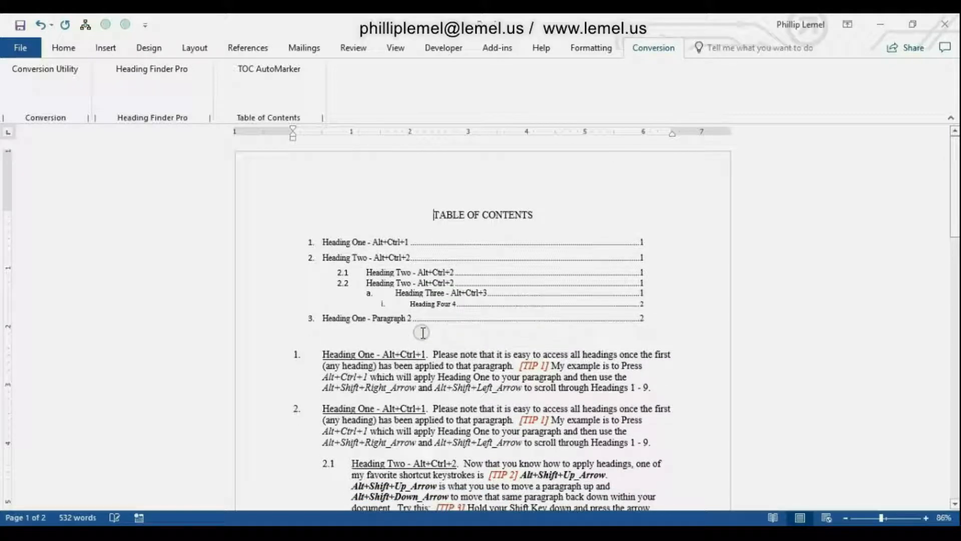
key("ctrl+shift+End")
key("Delete")
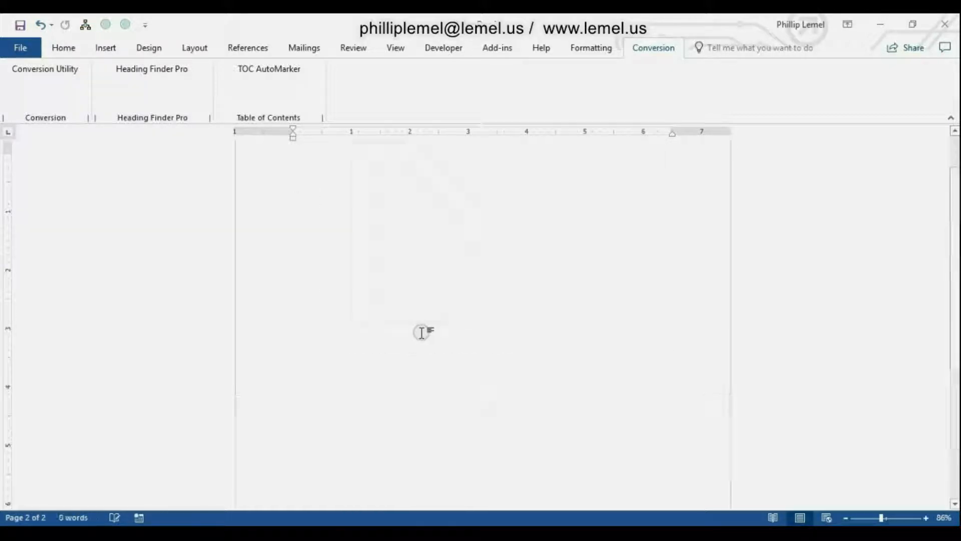
left_click(60, 48)
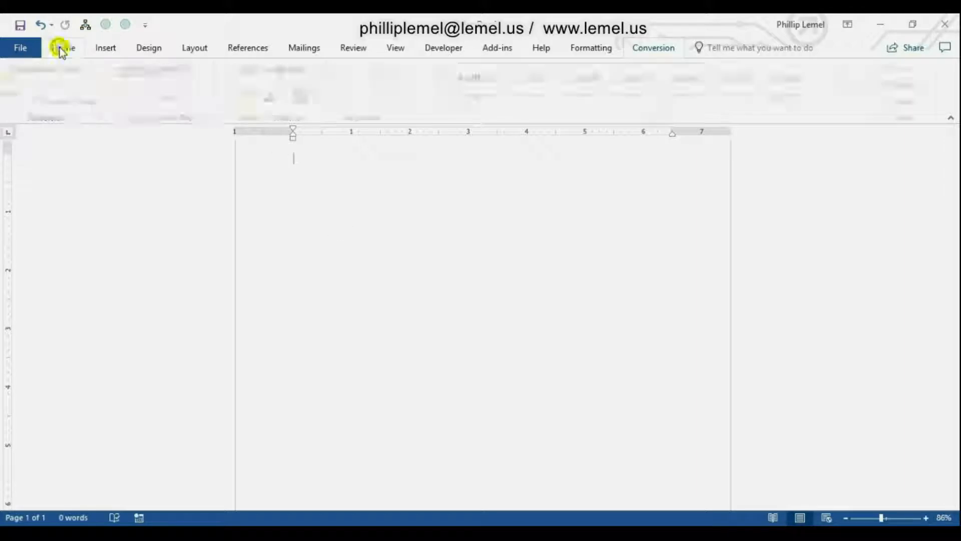
left_click(21, 100)
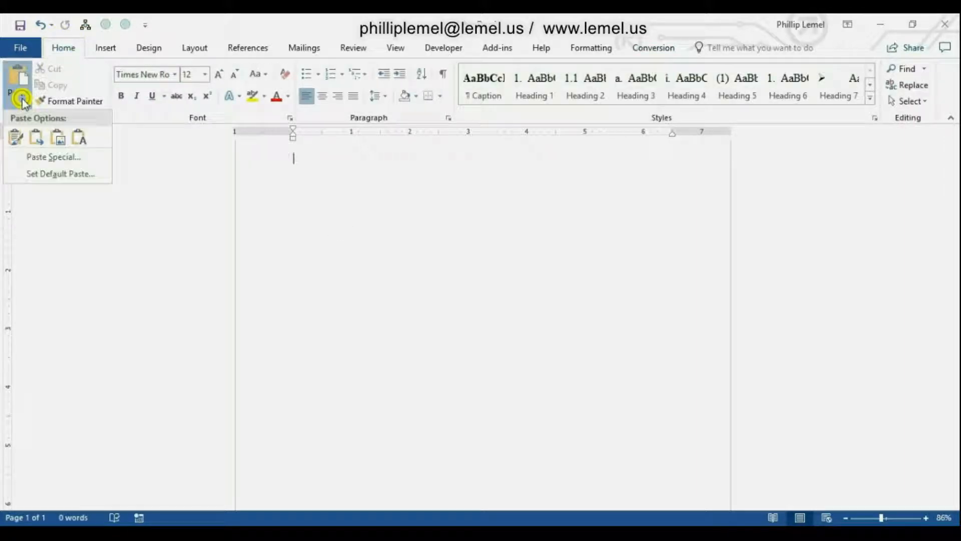
left_click(80, 137)
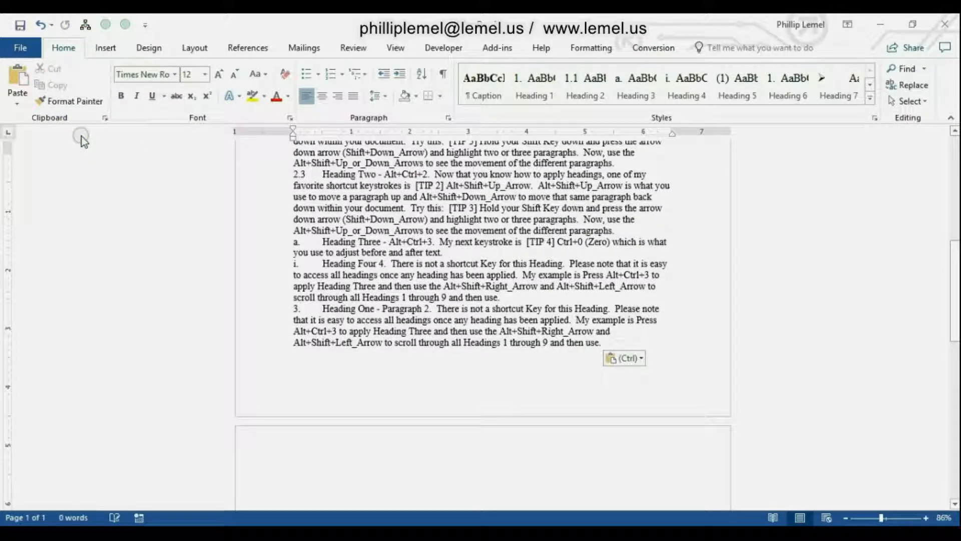
key("ctrl+Home")
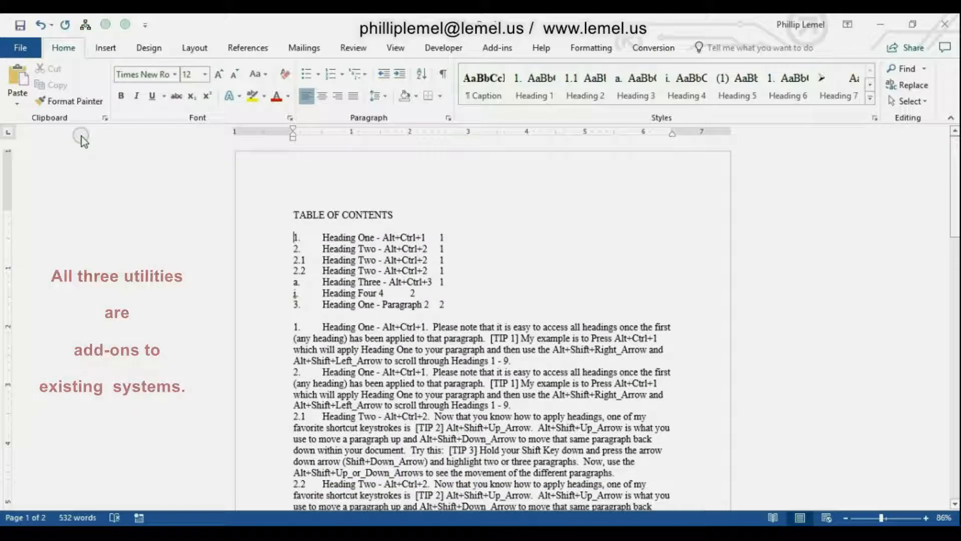
Delete the plain-text table of contents entries under the TABLE OF CONTENTS title.
key("shift+Down")
key("shift+Down")
key("shift+Down")
key("shift+Down")
key("shift+Down")
key("shift+Down")
key("shift+Down")
key("Delete")
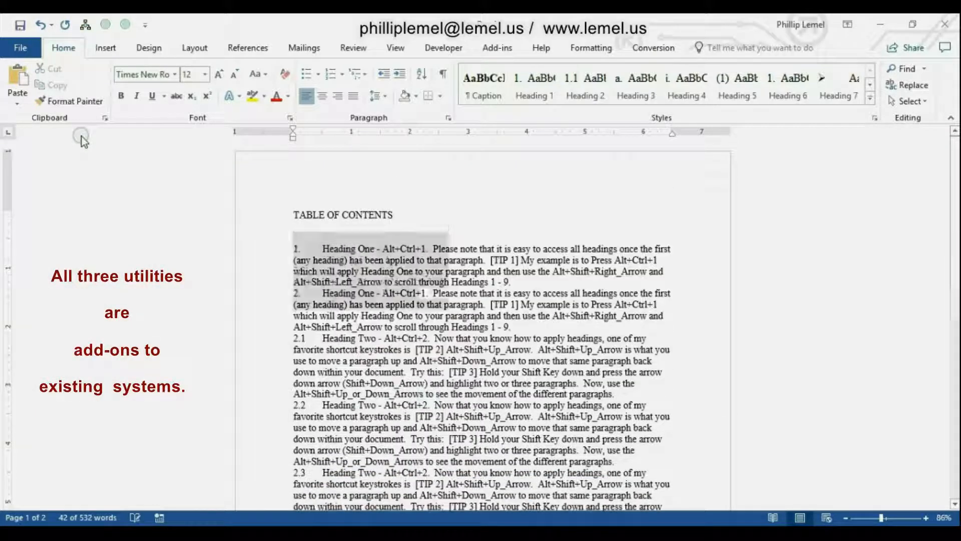
Duplicate the two Heading One paragraphs directly below the originals and return to the start of the document.
key("Down")
key("shift+Down")
key("shift+Down")
key("shift+Down")
key("shift+Down")
key("shift+Down")
key("shift+Down")
key("shift+Down")
key("shift+Down")
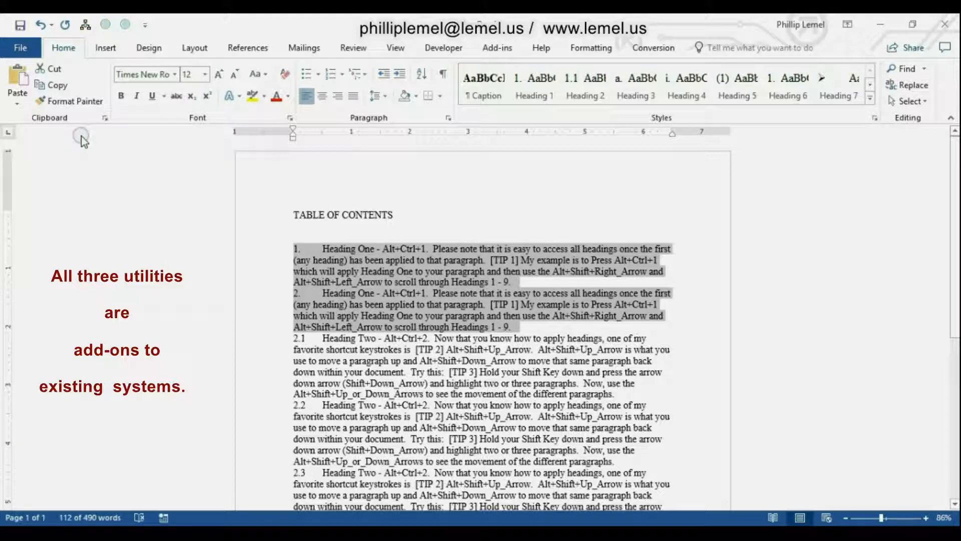
key("ctrl+c")
key("Right")
key("ctrl+v")
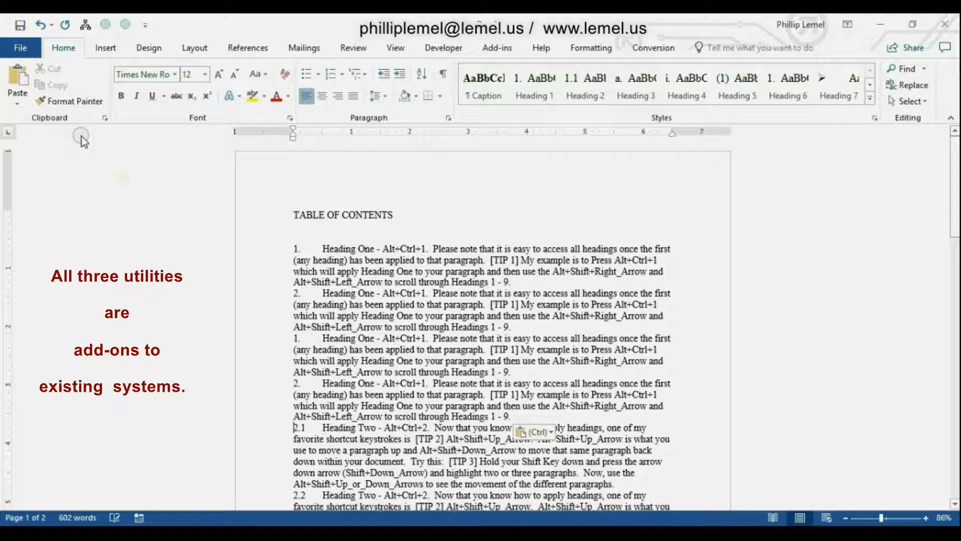
key("ctrl+Home")
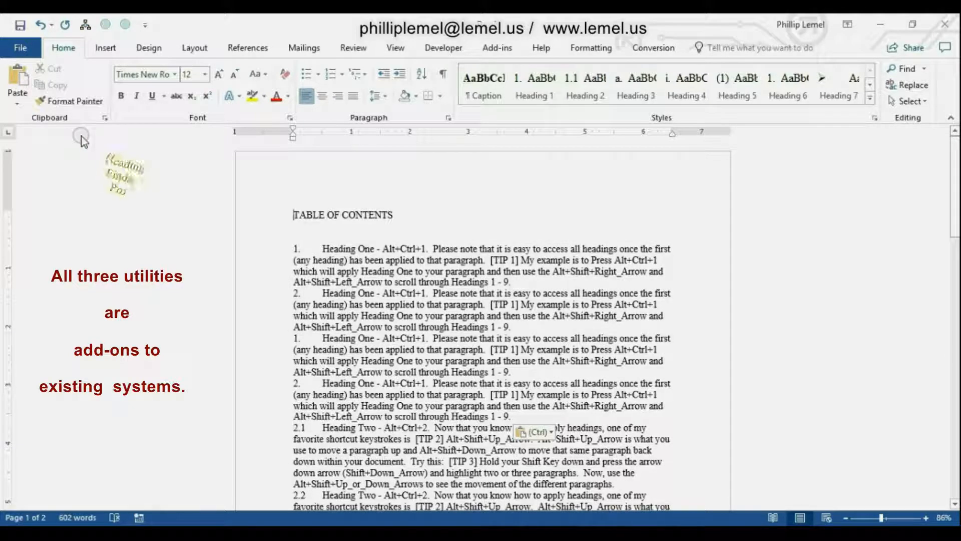
Configure Heading Finder Pro to match "a." for Heading 3 and "i." for Heading 4.
left_click(654, 47)
left_click(160, 75)
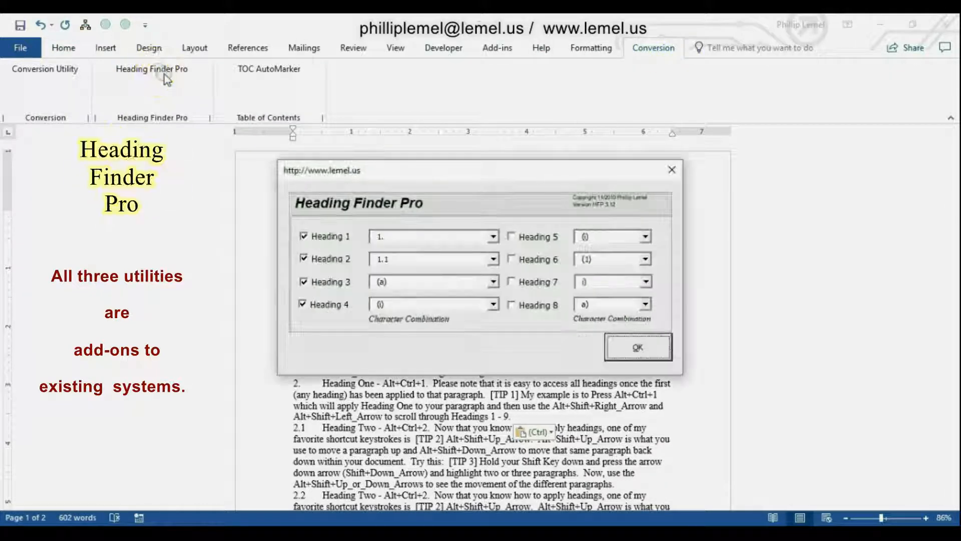
left_click(493, 282)
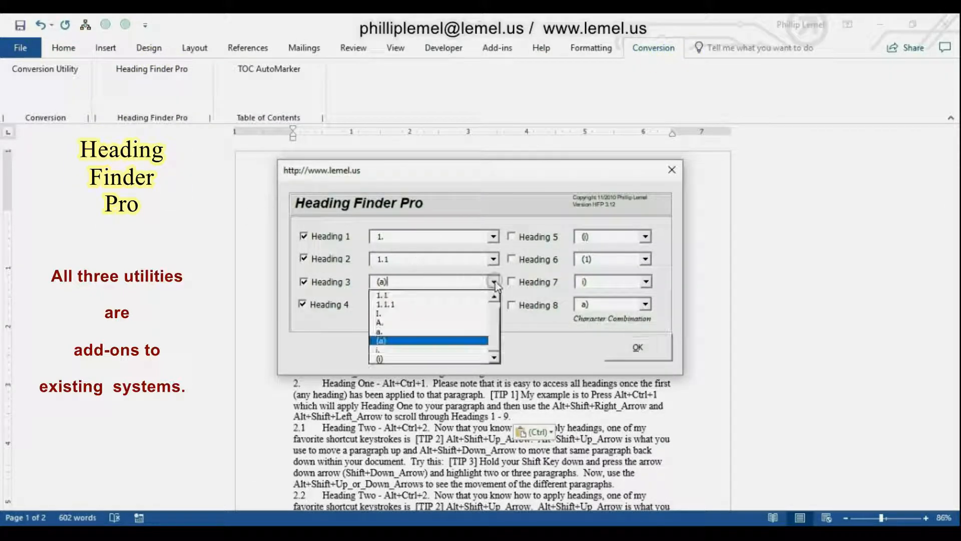
left_click(453, 332)
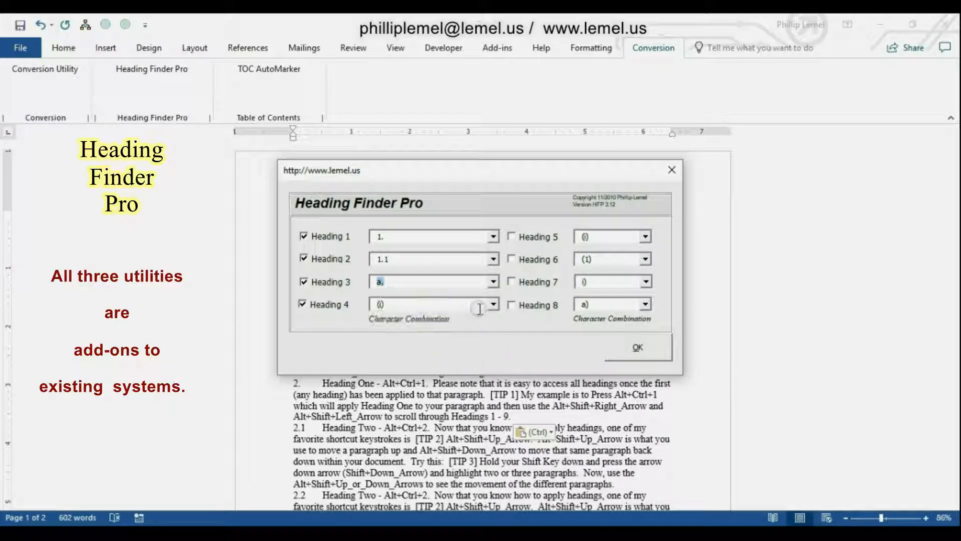
left_click(493, 303)
left_click(460, 363)
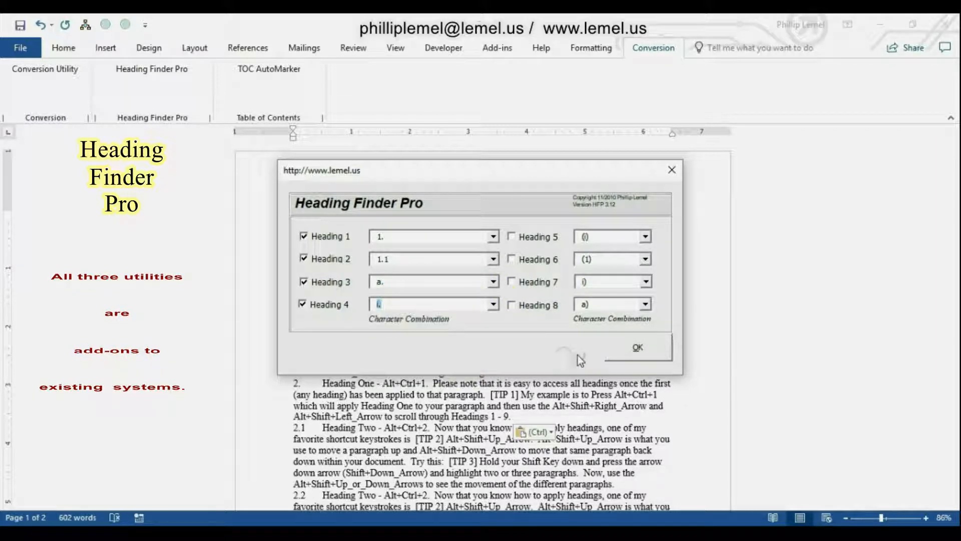
Run Heading Finder Pro, choosing Heading 4 for the ambiguous number, and run TOC Auto Marker with underlined title text for headings one through four.
left_click(637, 347)
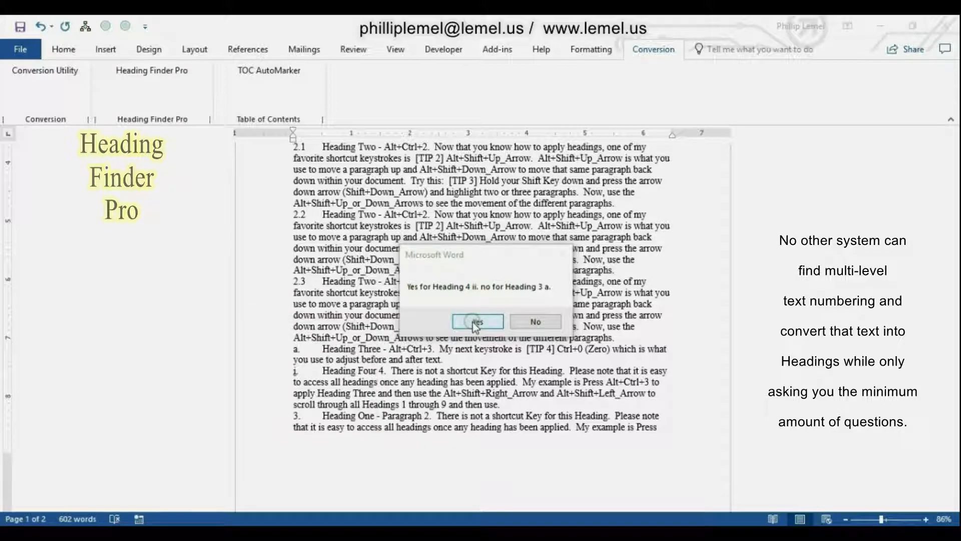
left_click(473, 322)
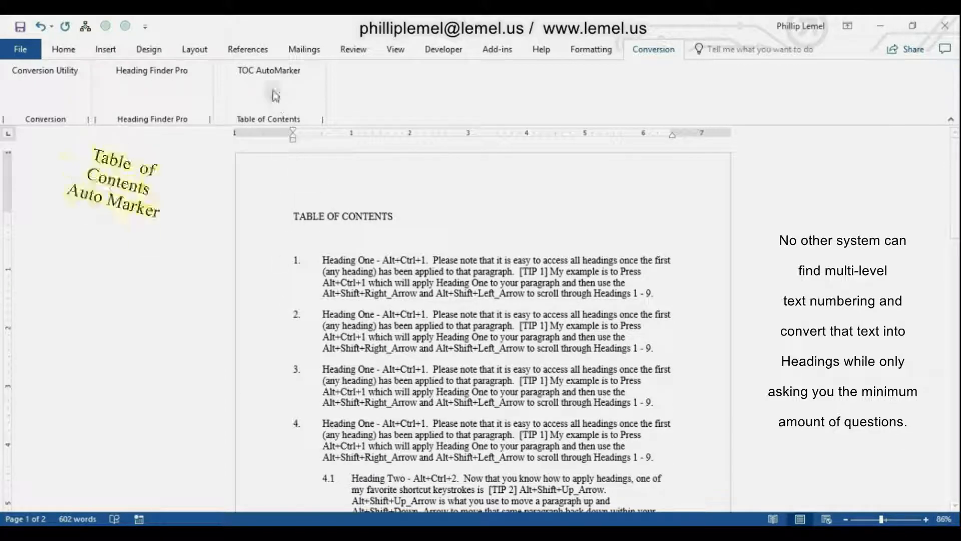
left_click(267, 73)
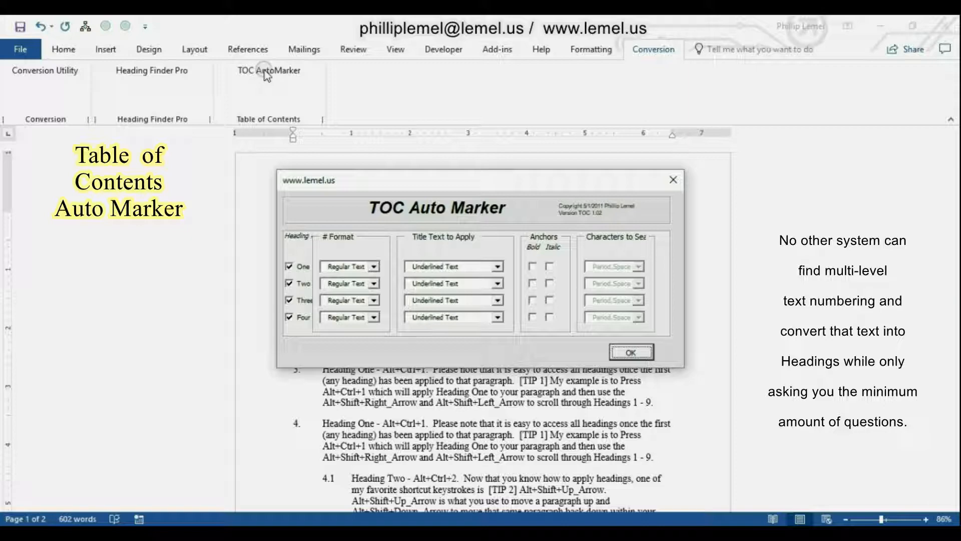
left_click(643, 356)
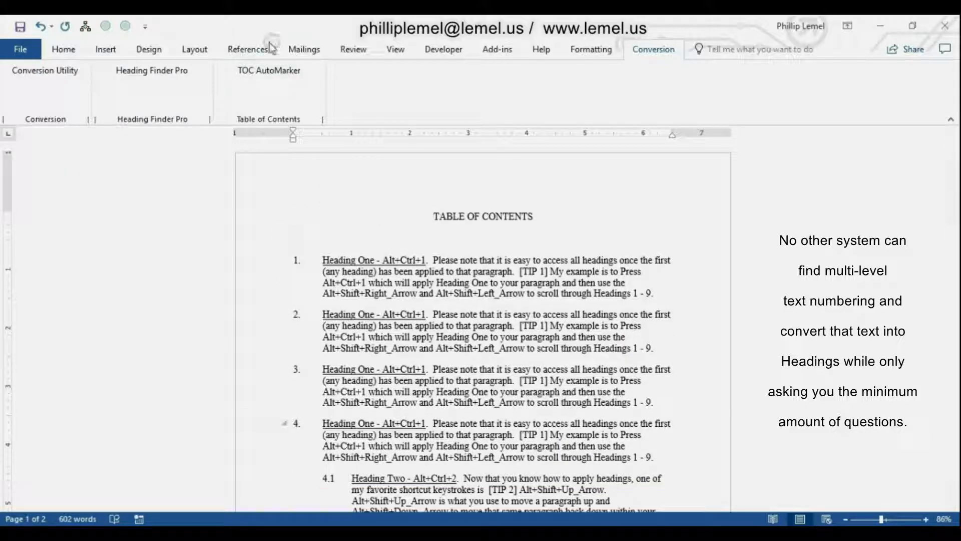
Start a custom table of contents below the title and set it to show 4 levels.
left_click(250, 50)
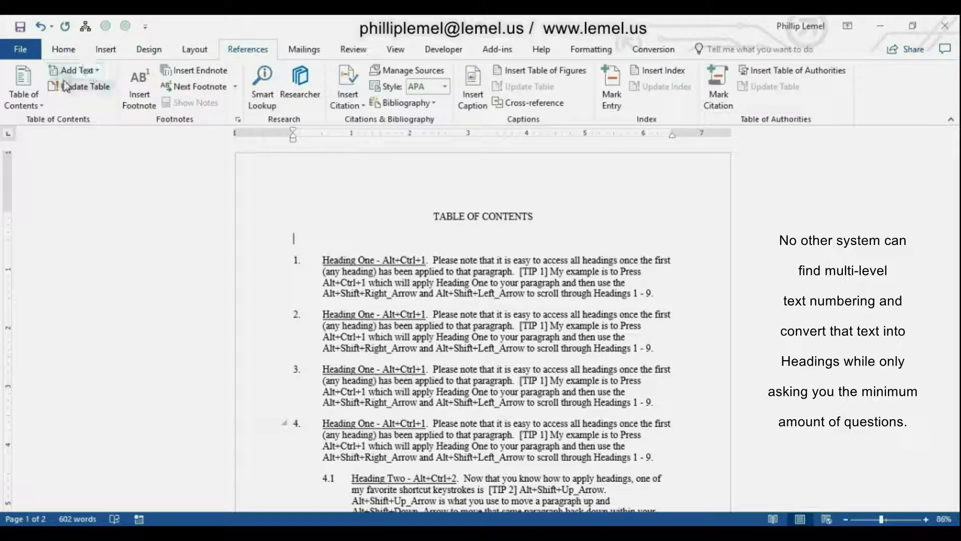
left_click(24, 90)
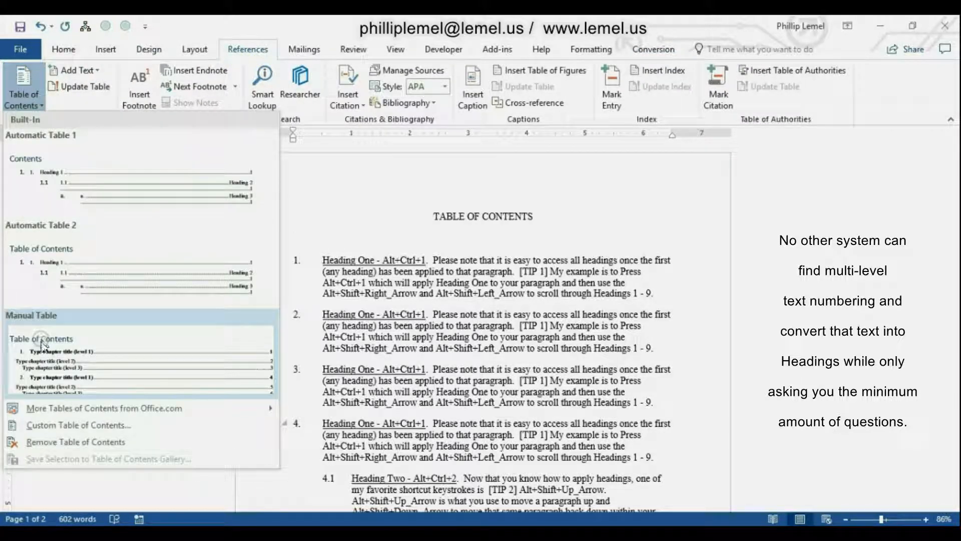
left_click(39, 425)
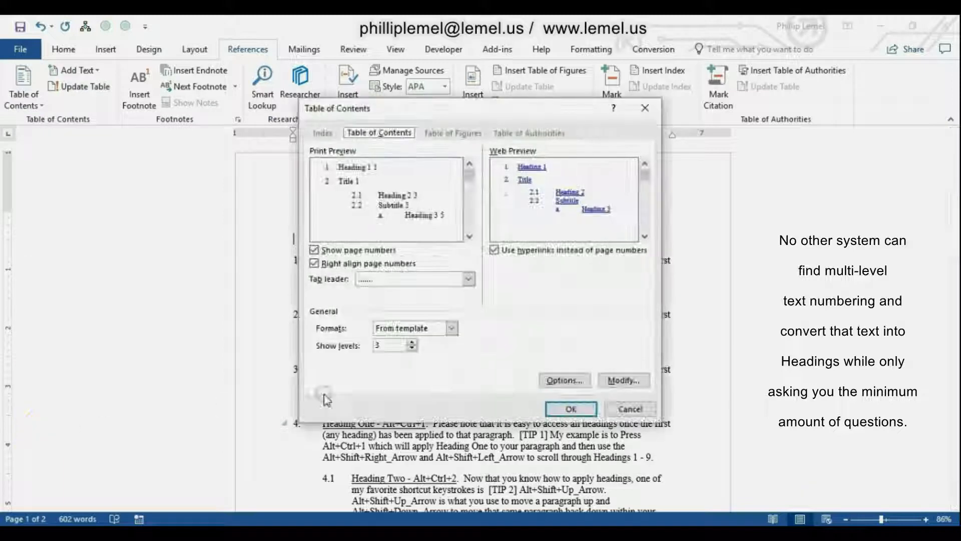
left_click(413, 343)
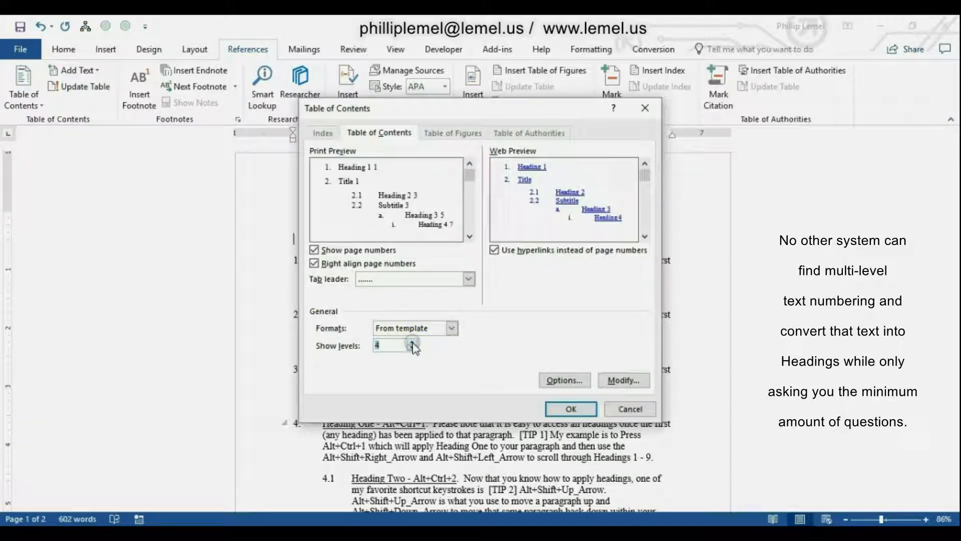
Build the table of contents from table entry fields only, with styles and outline levels turned off, and insert it.
left_click(564, 379)
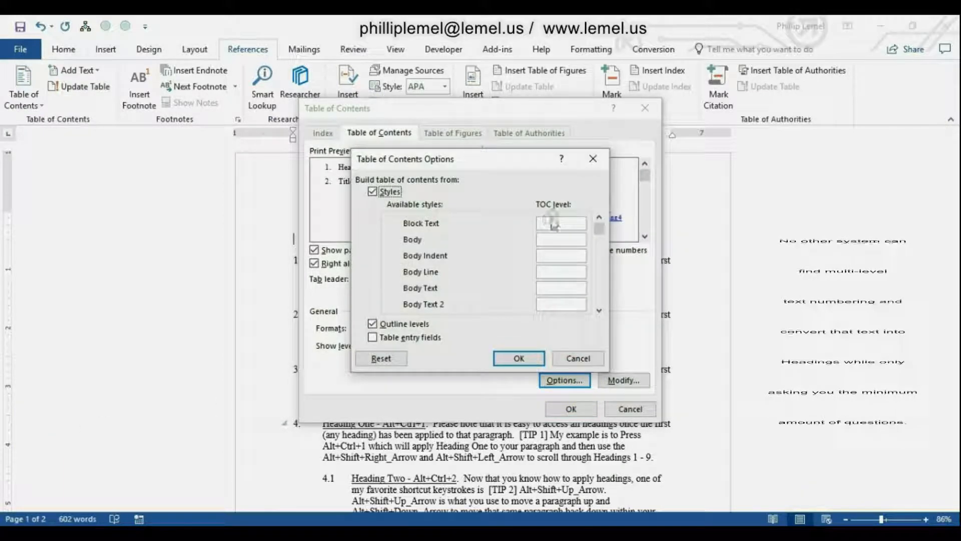
left_click(372, 191)
left_click(373, 324)
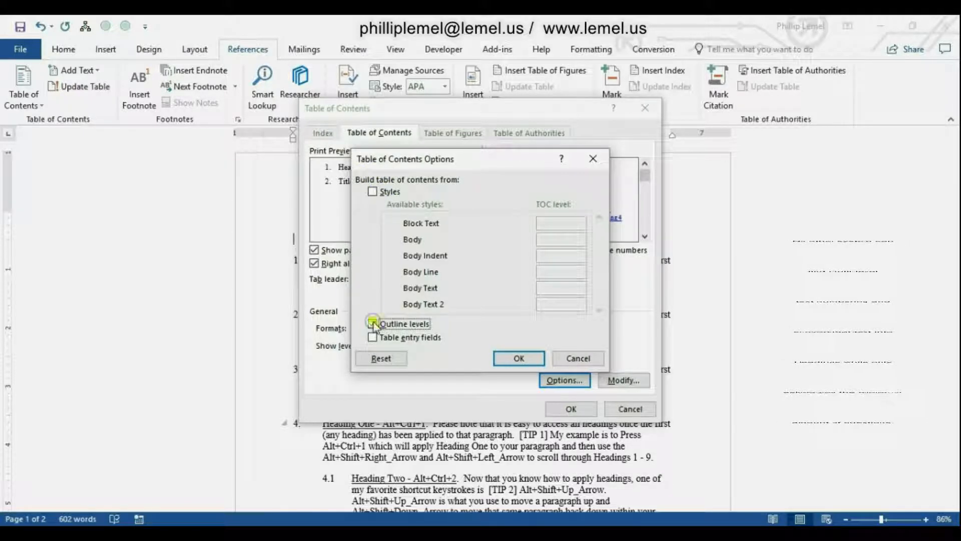
left_click(373, 337)
left_click(516, 360)
left_click(516, 359)
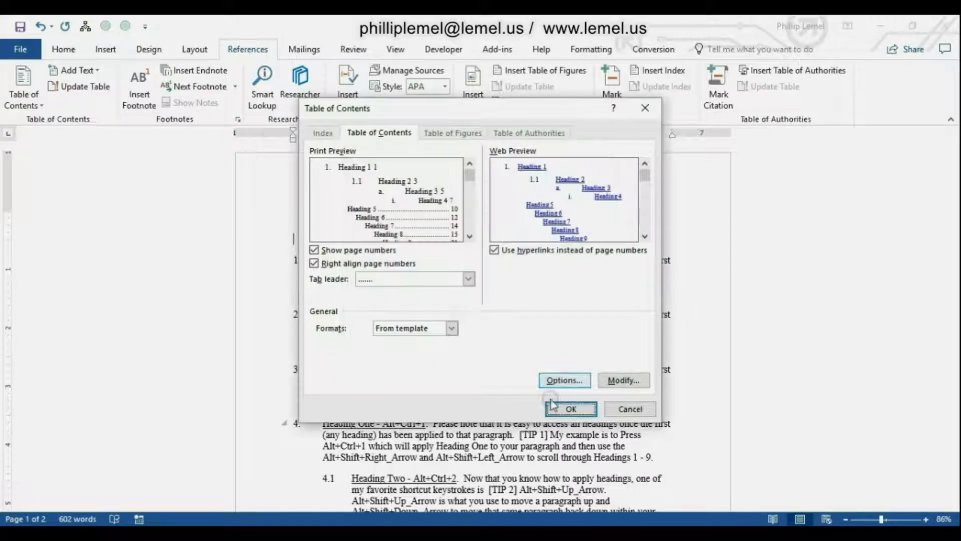
left_click(568, 349)
Delete everything from the TABLE OF CONTENTS title through paragraph 4.2.
key("ctrl+shift+Down")
key("ctrl+shift+Down")
key("ctrl+shift+Down")
key("ctrl+shift+Down")
key("ctrl+shift+Down")
key("ctrl+shift+Down")
key("ctrl+shift+Down")
key("ctrl+shift+Down")
key("ctrl+shift+Down")
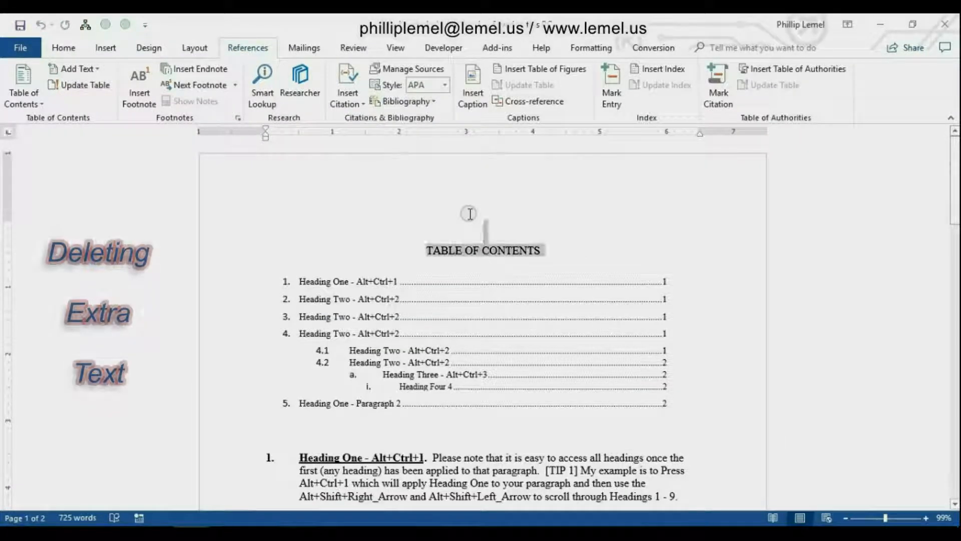
key("ctrl+shift+Down")
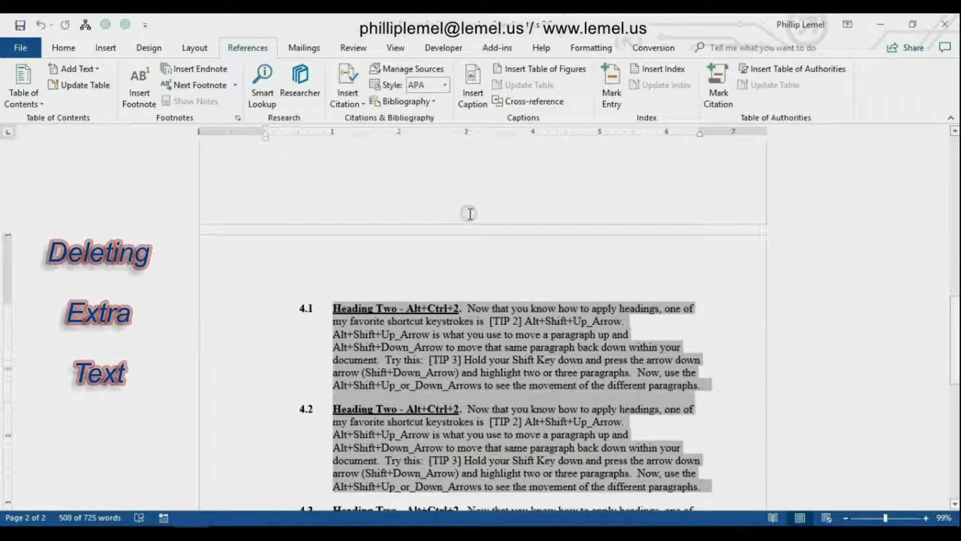
key("Delete")
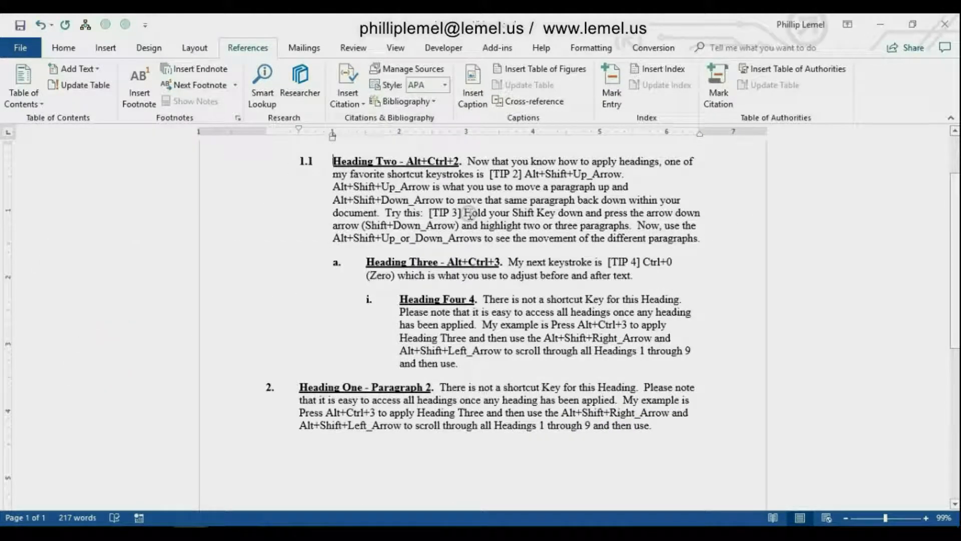
Modify the Normal style to use justified alignment.
key("ctrl+shift+s")
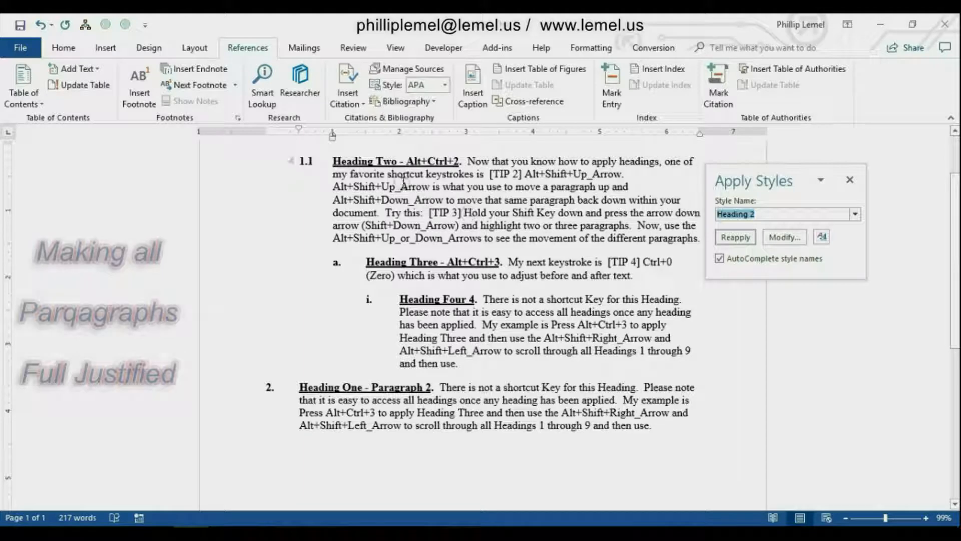
left_click(63, 48)
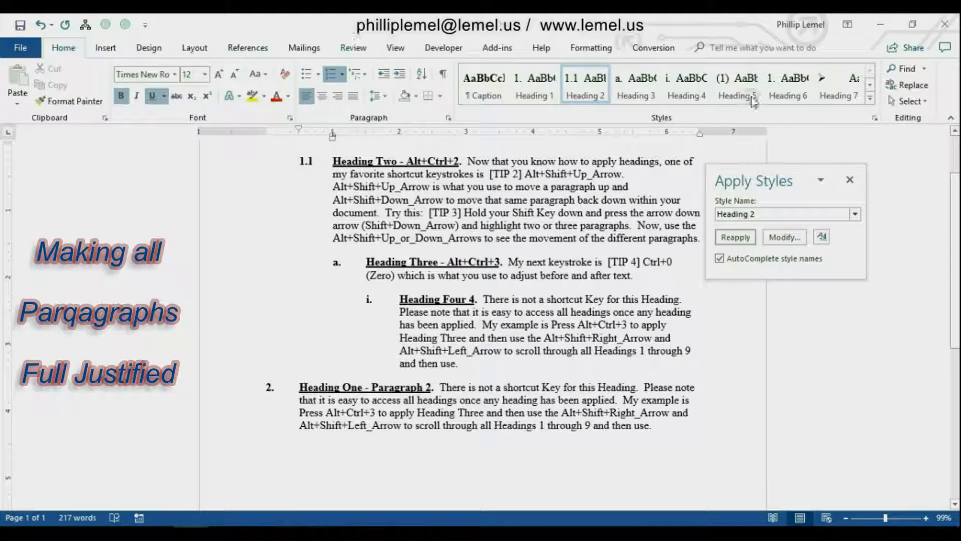
left_click(870, 98)
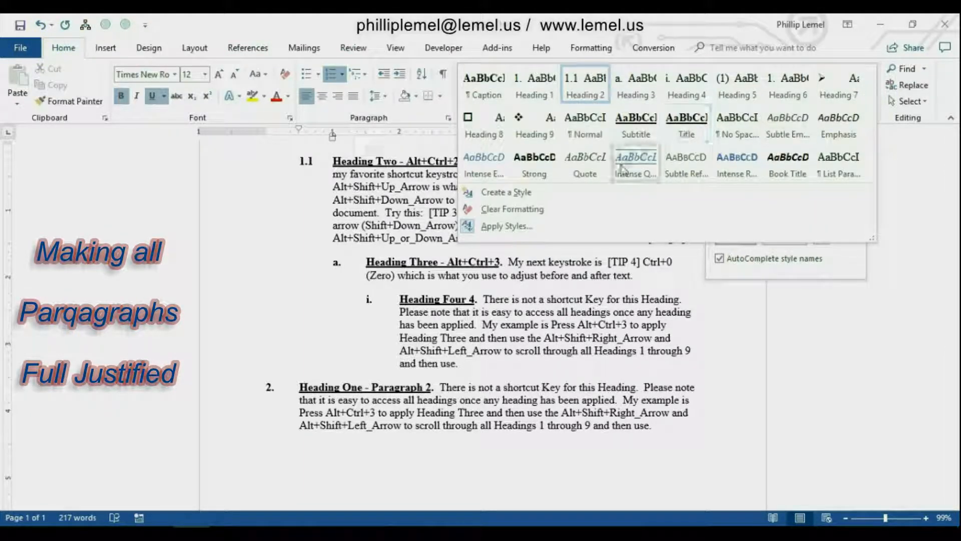
right_click(588, 125)
left_click(626, 159)
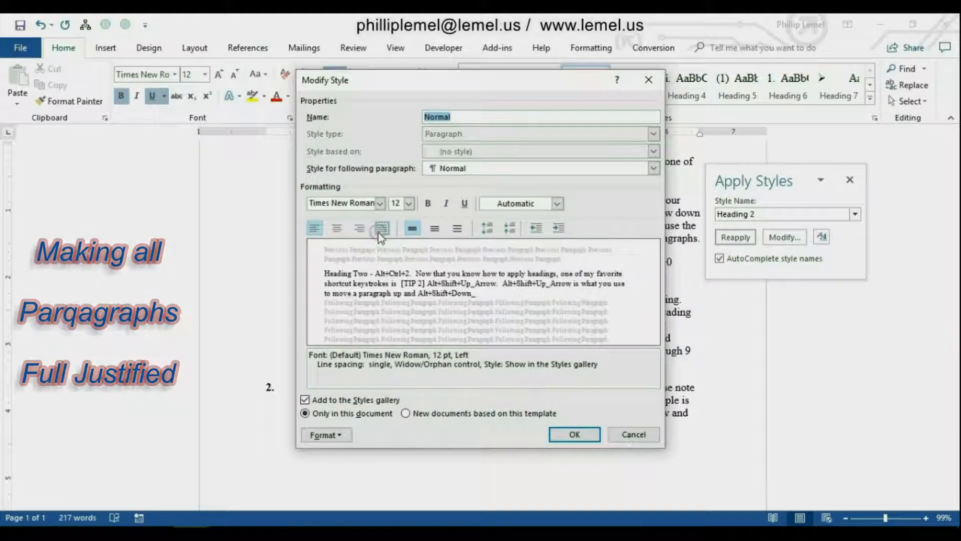
left_click(379, 233)
left_click(569, 432)
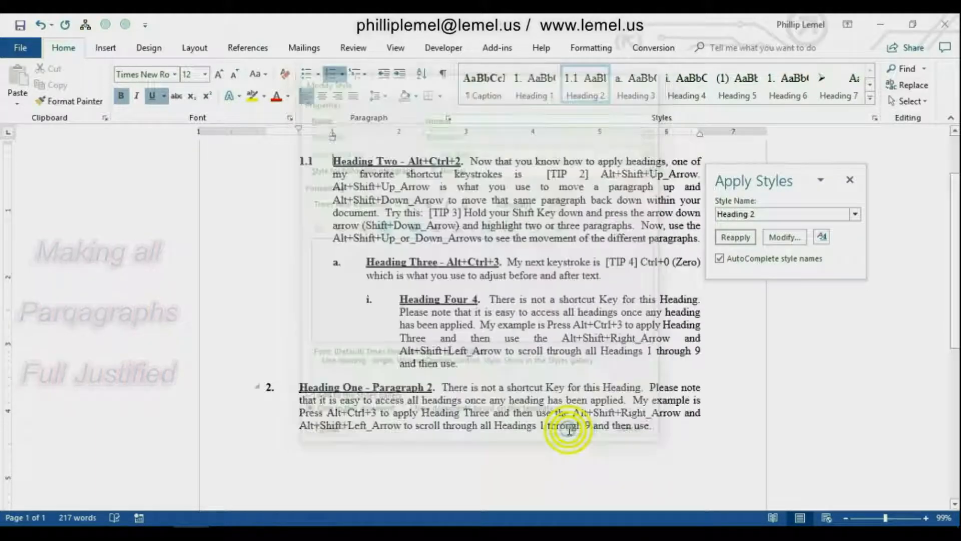
Examine the Shortcut Keyboard System's themes for headings, body text indent, body text first line indent, and indenting both margins.
left_click(591, 48)
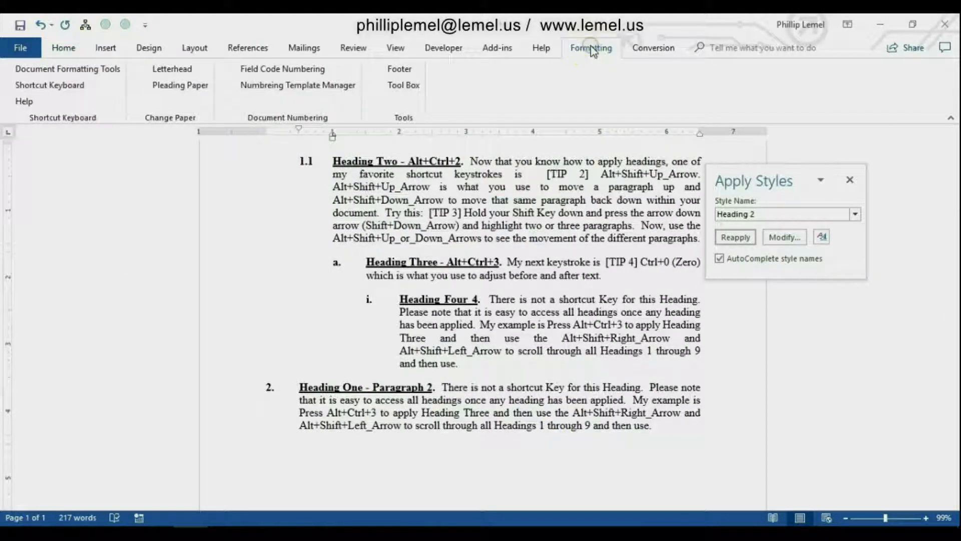
left_click(42, 85)
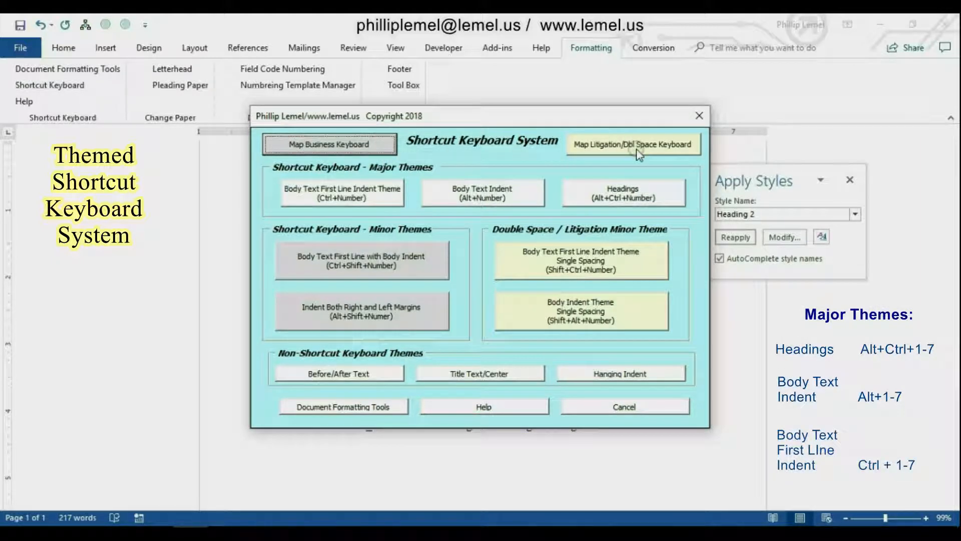
left_click(620, 199)
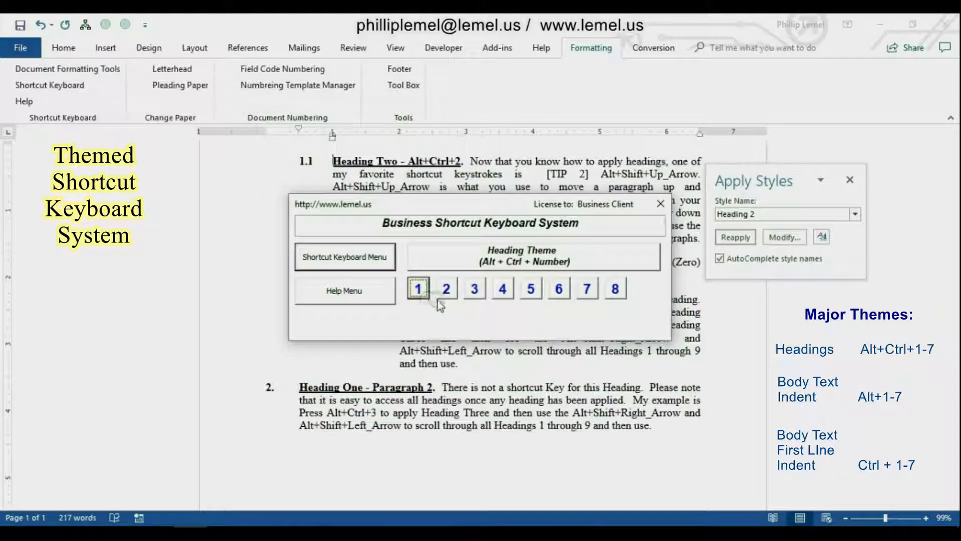
left_click(376, 258)
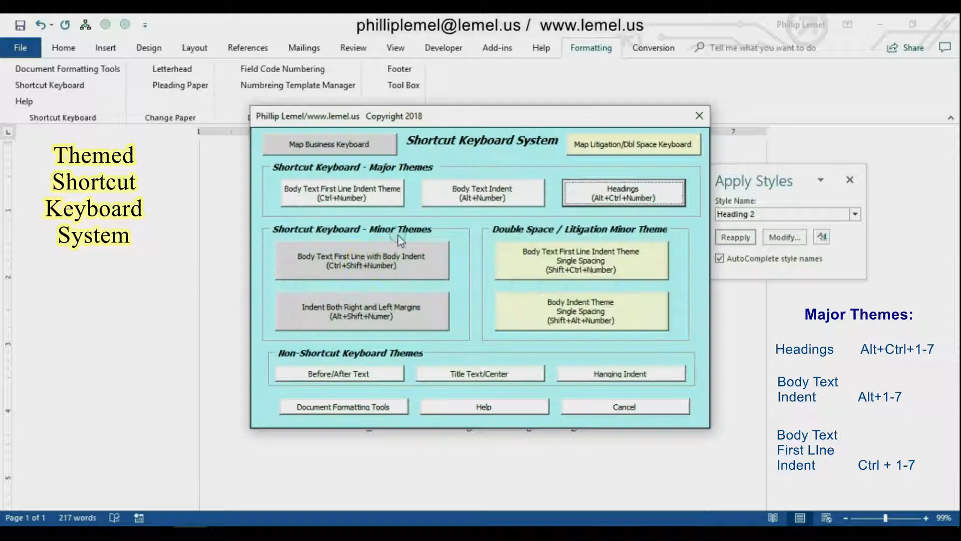
left_click(462, 187)
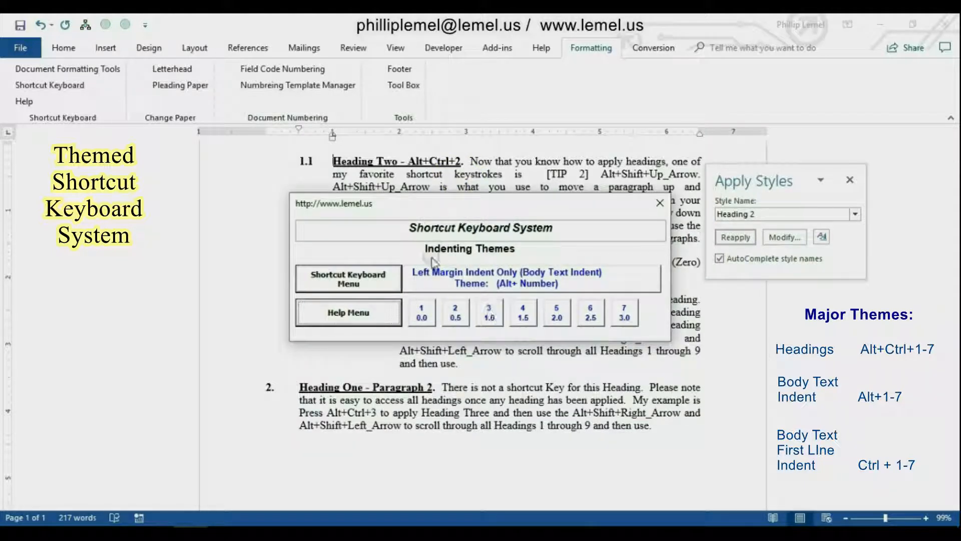
left_click(349, 278)
left_click(332, 191)
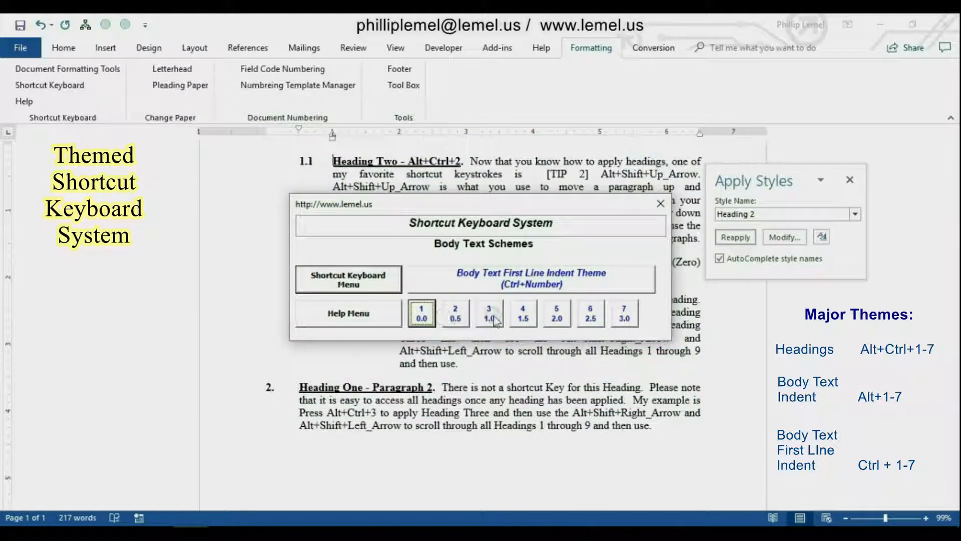
left_click(348, 280)
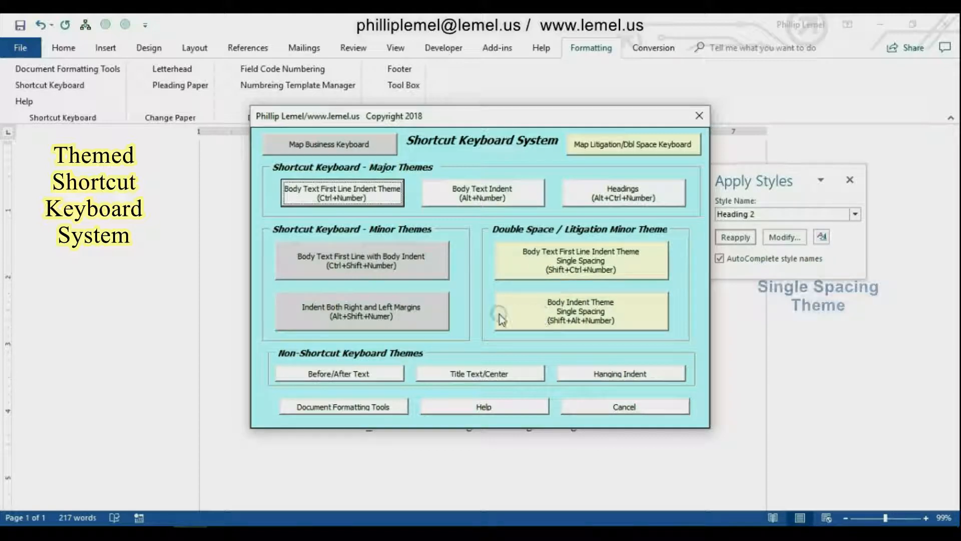
left_click(354, 316)
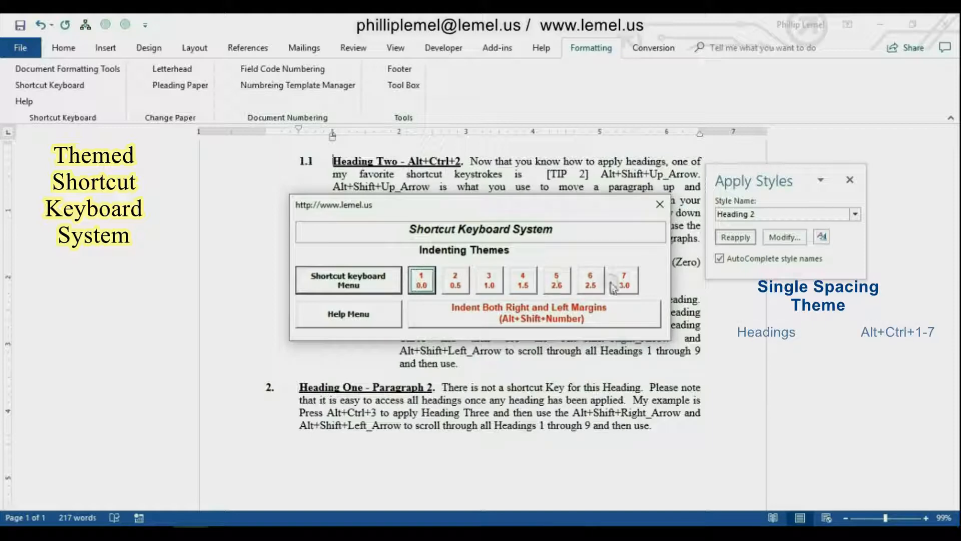
Map the business shortcut keyboard in the Shortcut Keyboard System and apply Heading 1 to the first paragraph.
left_click(341, 283)
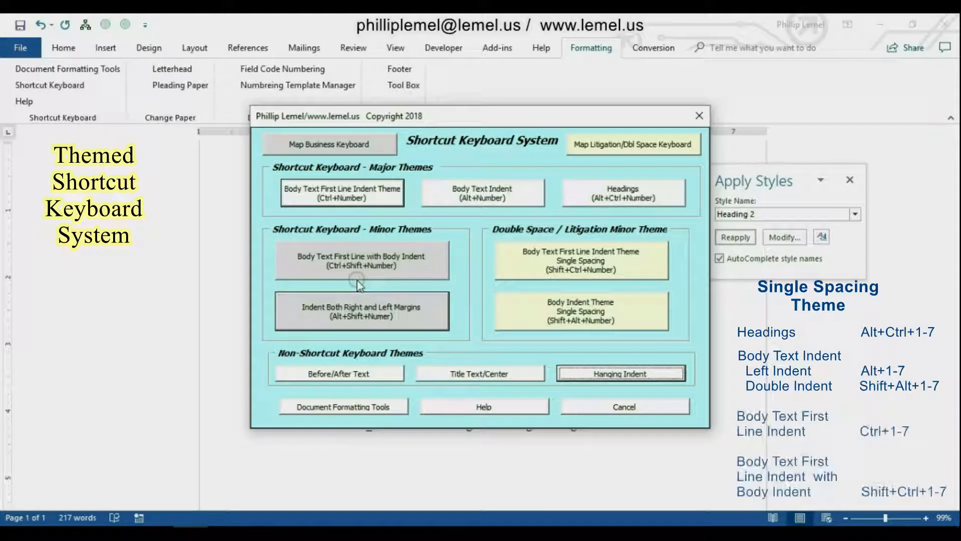
left_click(320, 146)
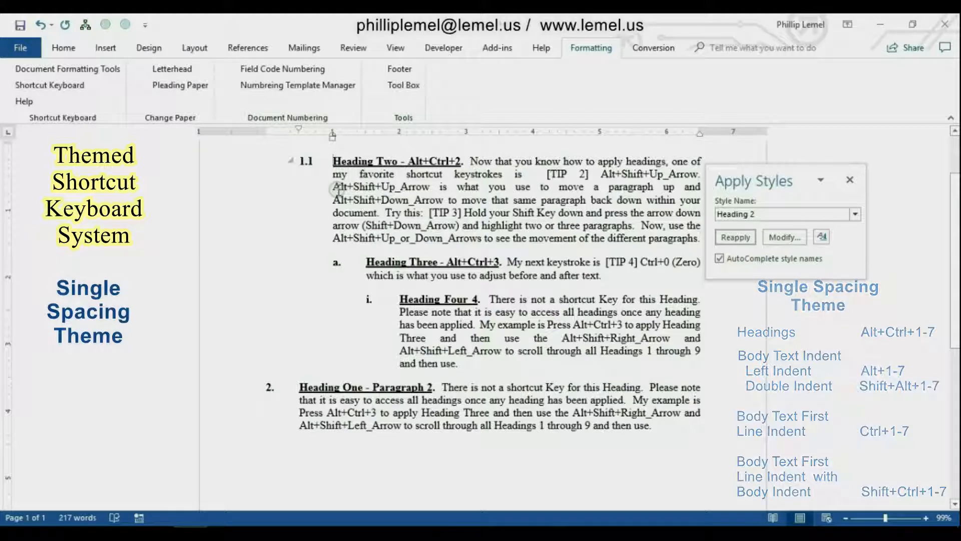
key("ctrl+alt+1")
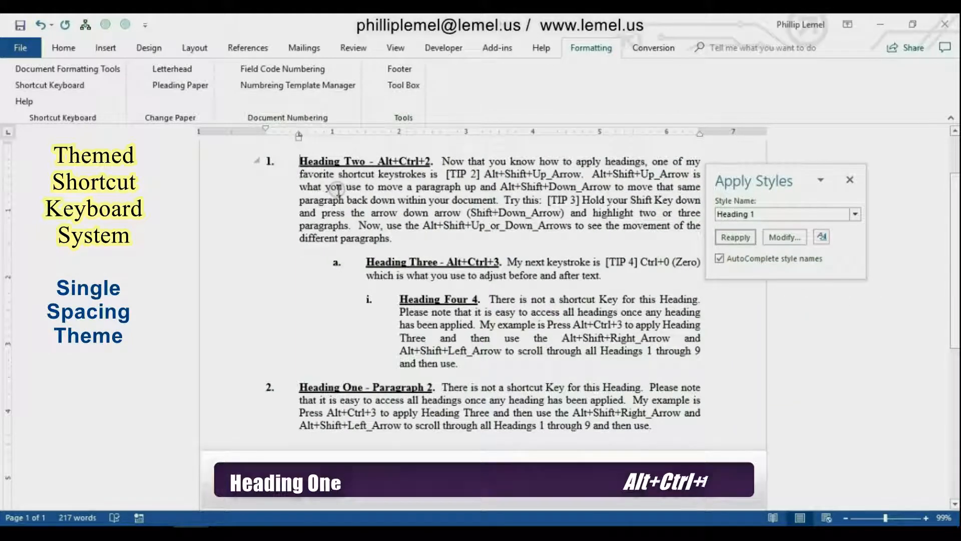
Restyle the first paragraph as single-spaced Body Text 0.0, Body Text Indent 0.5, and Body Text double indent 1.0 in turn.
key("ctrl+1")
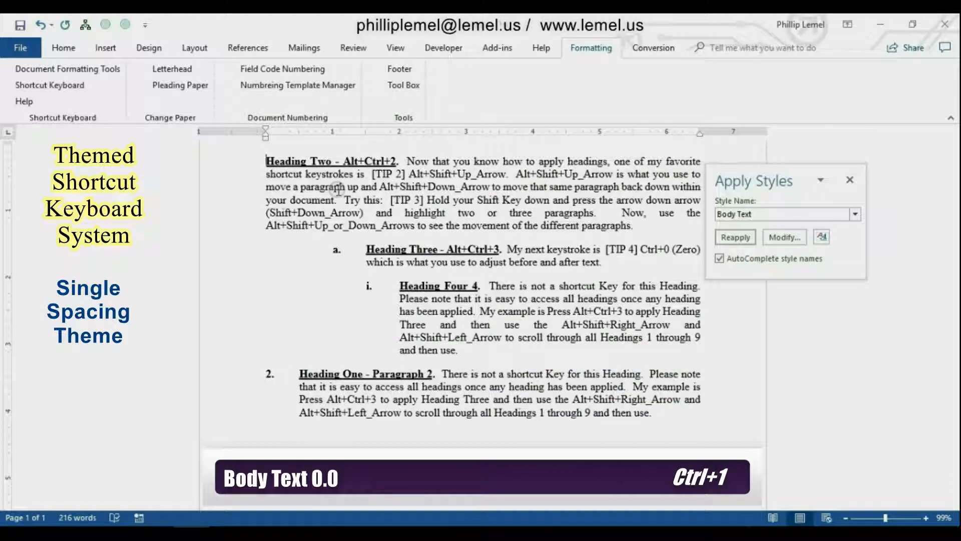
key("alt+2")
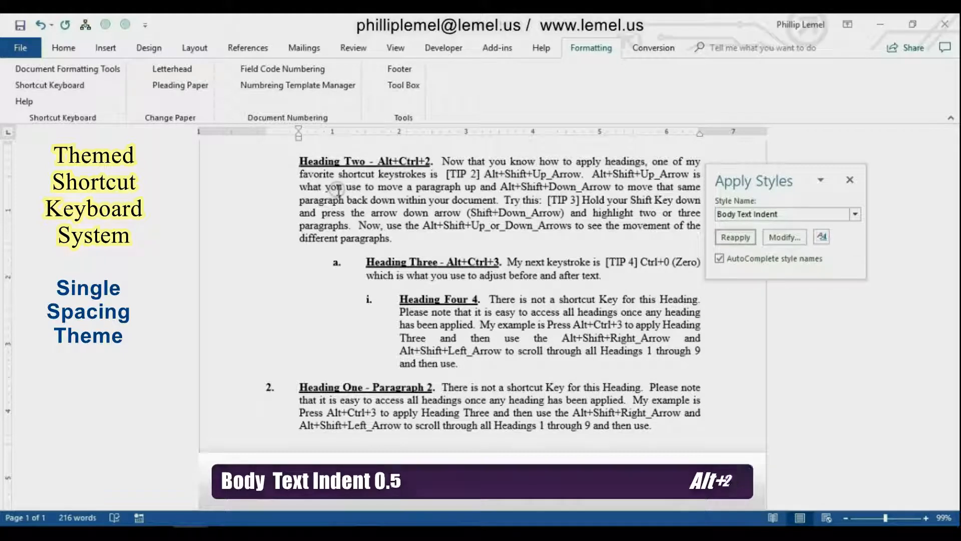
key("shift+alt+3")
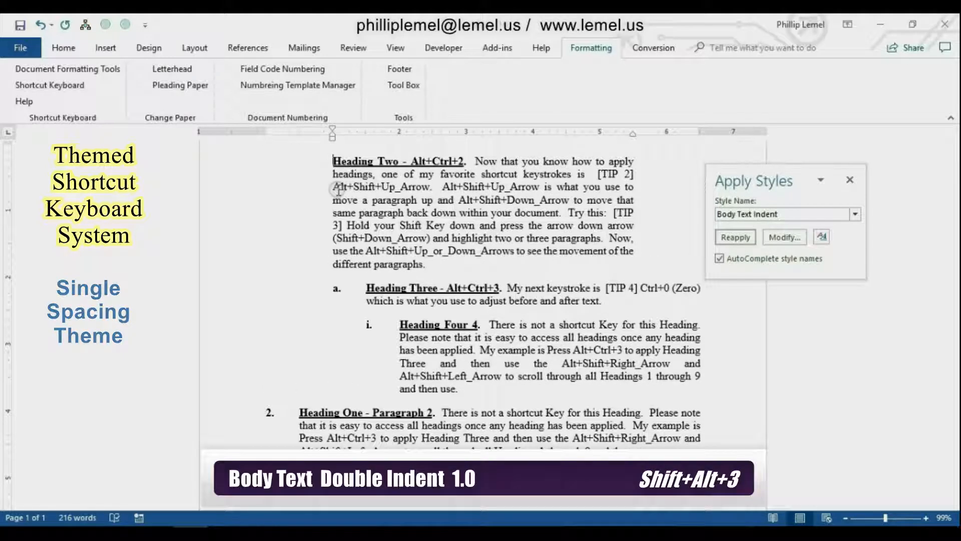
Apply Heading 1 to the first paragraph and Heading 2 to the paragraph titled Heading Three.
key("ctrl+alt+1")
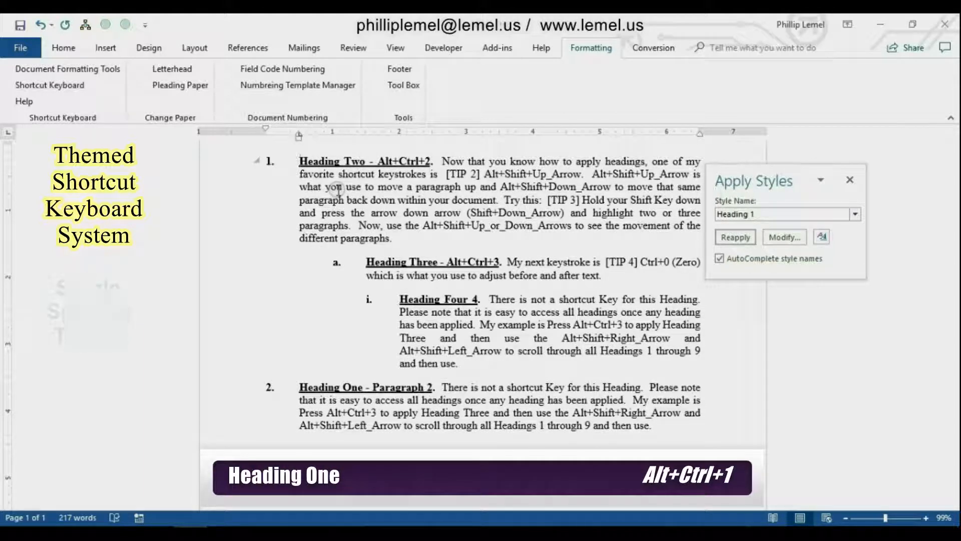
key("ctrl+Down")
key("ctrl+alt+2")
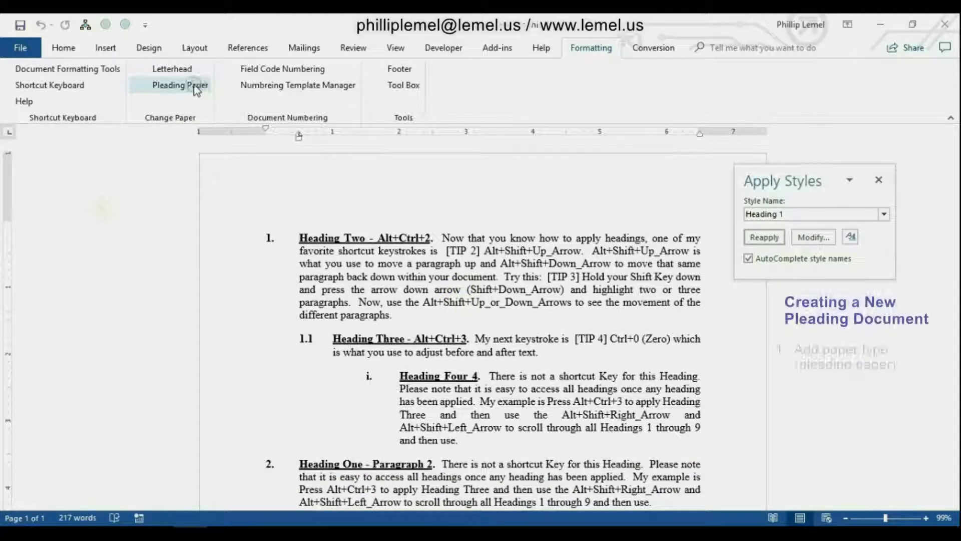
Change the document to pleading paper and apply the Ind 1 a i numbering template from the Style Gallery.
left_click(196, 87)
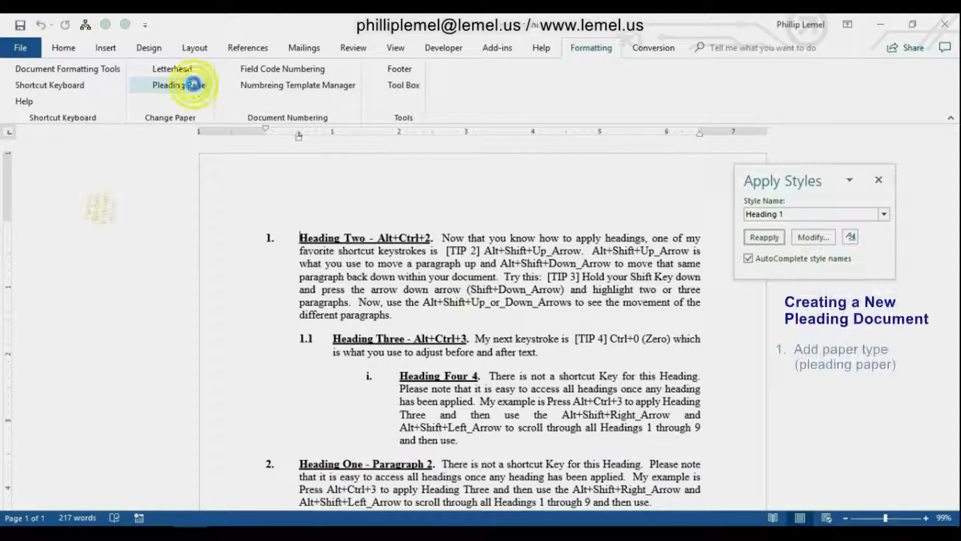
left_click(550, 258)
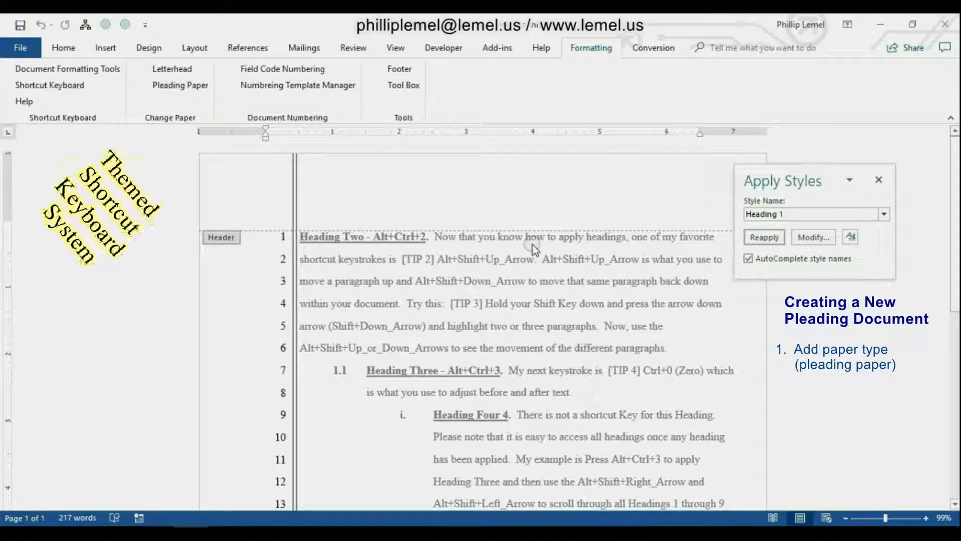
left_click(300, 86)
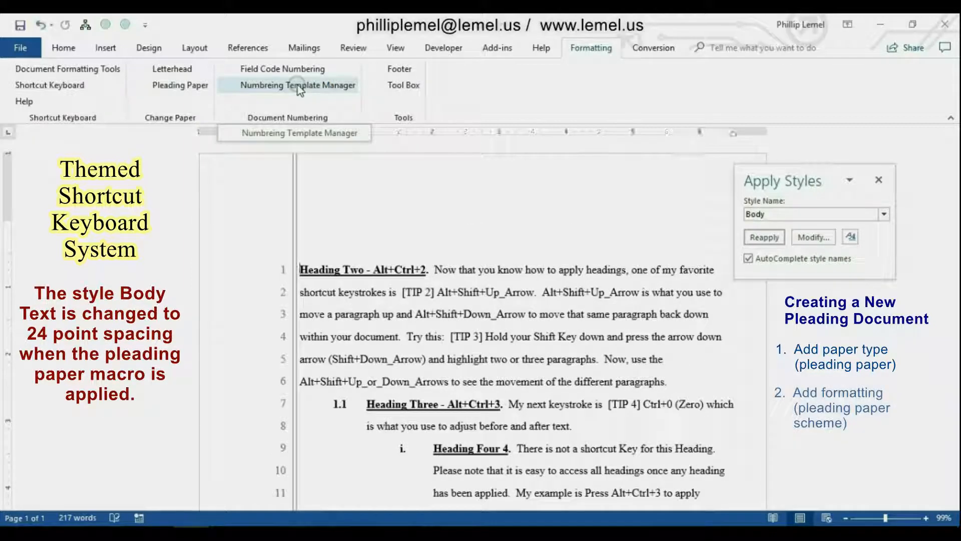
left_click(602, 270)
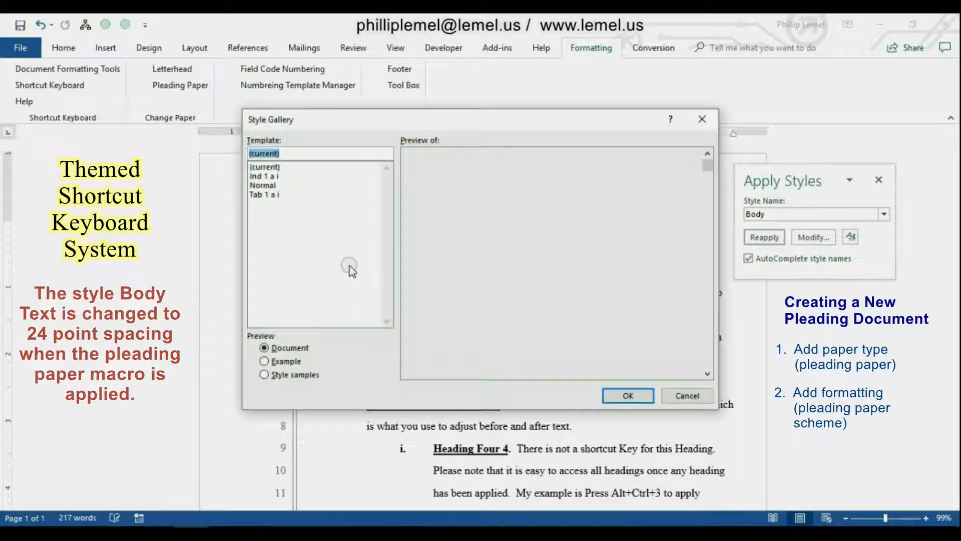
left_click(276, 177)
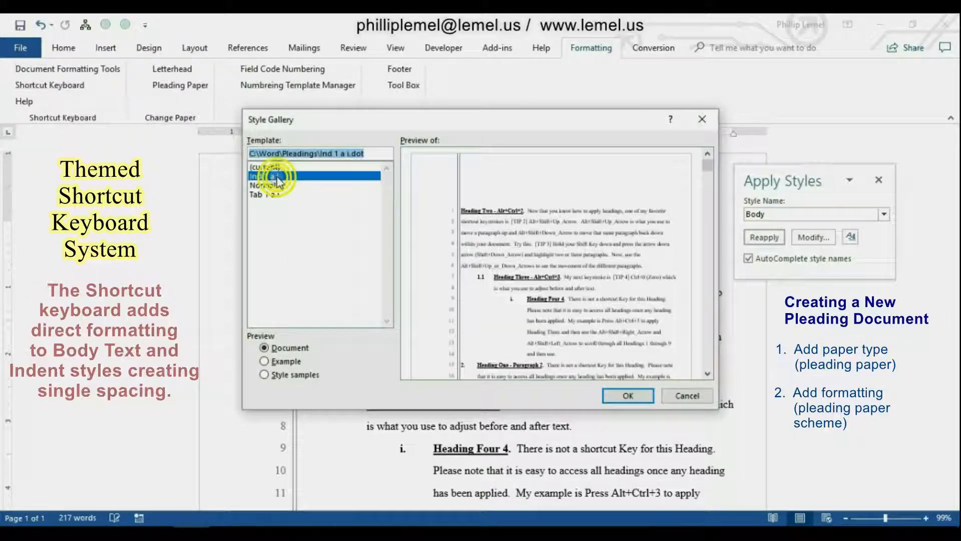
left_click(626, 397)
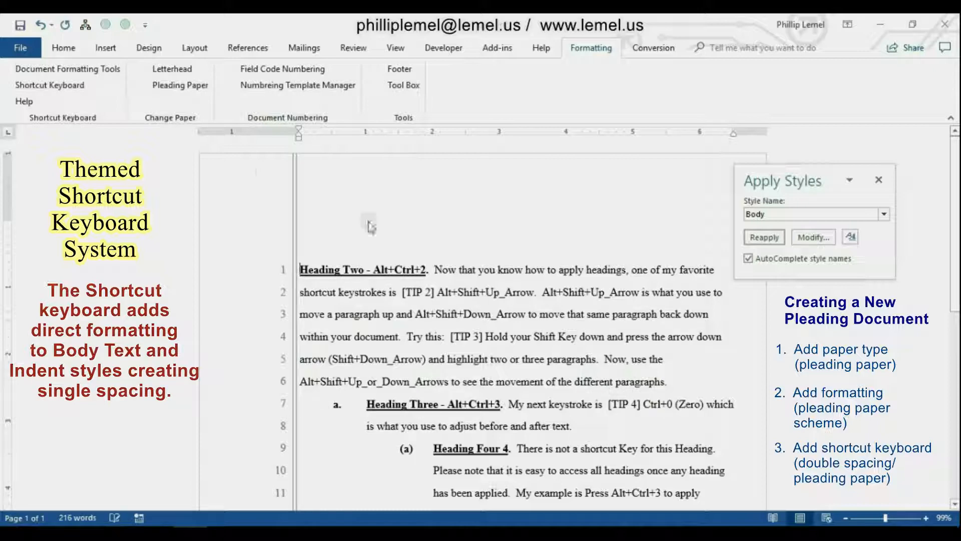
Map the Litigation/Dbl Space keyboard and style the first paragraph as Body Text 0.0, first-line indent 0.5, and finally Heading 1.
left_click(42, 86)
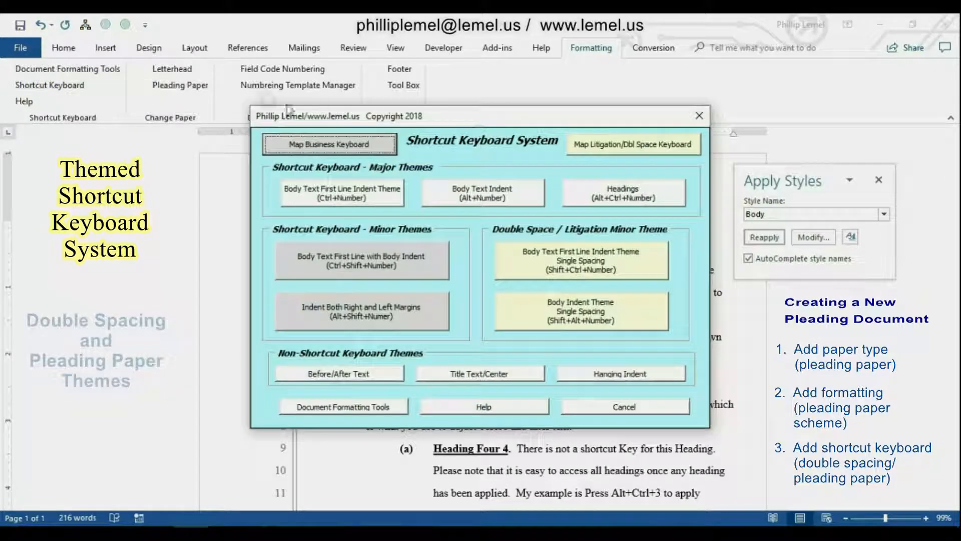
left_click(669, 150)
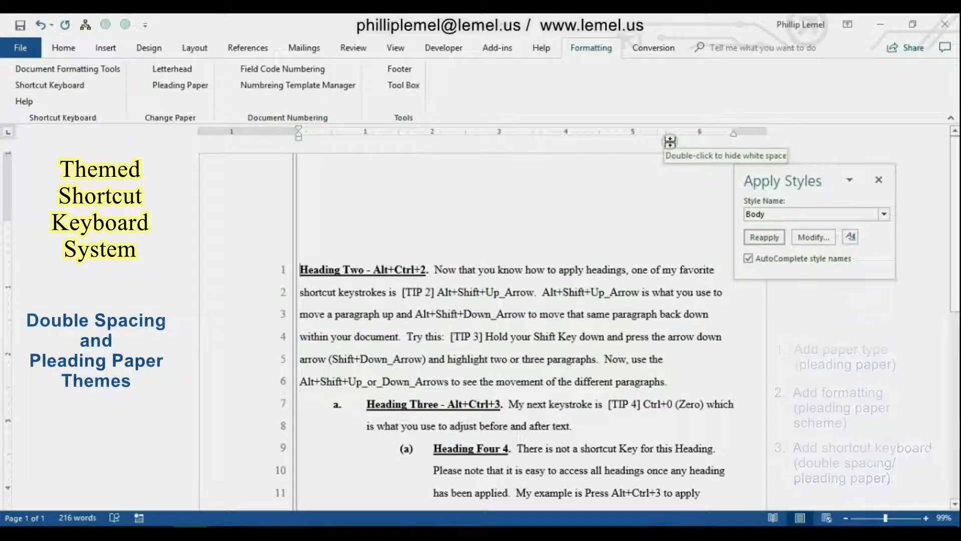
key("ctrl+1")
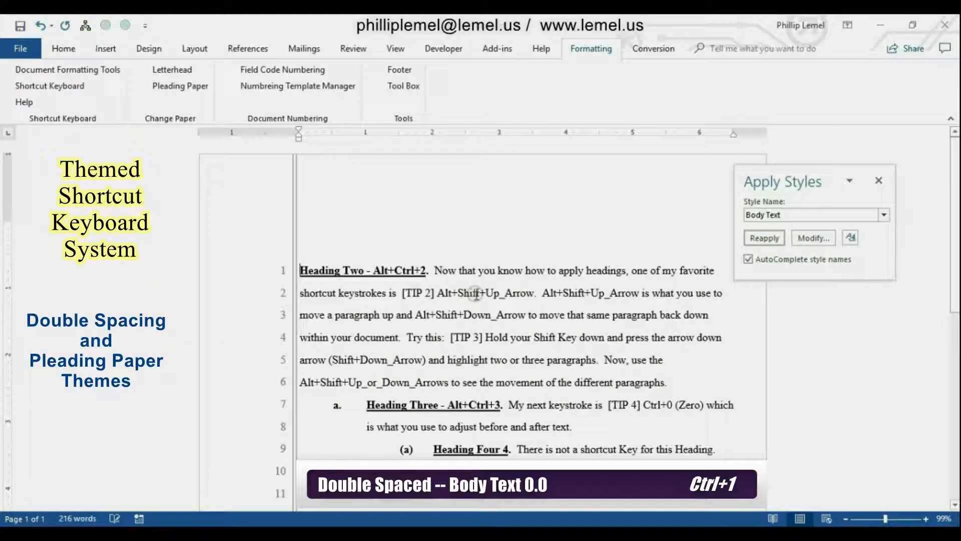
key("ctrl+2")
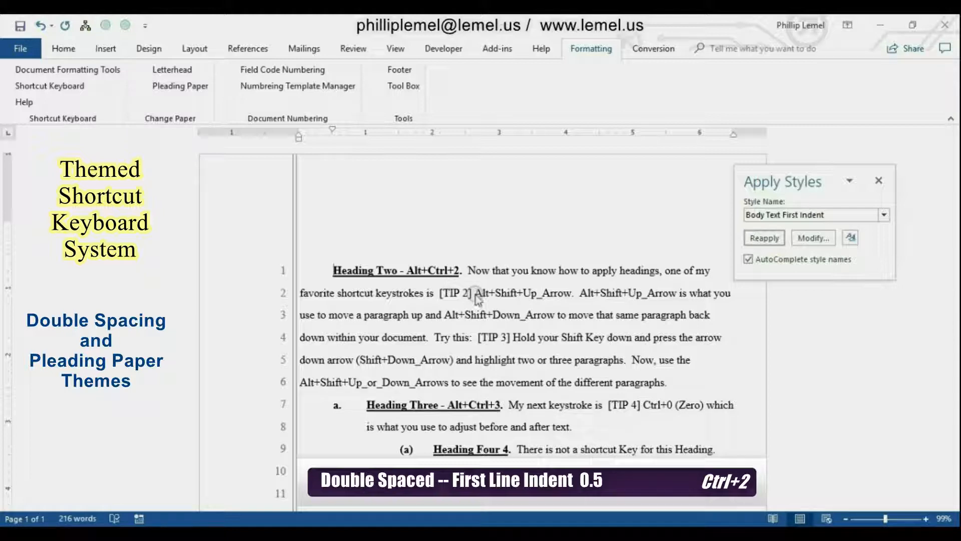
key("ctrl+alt+1")
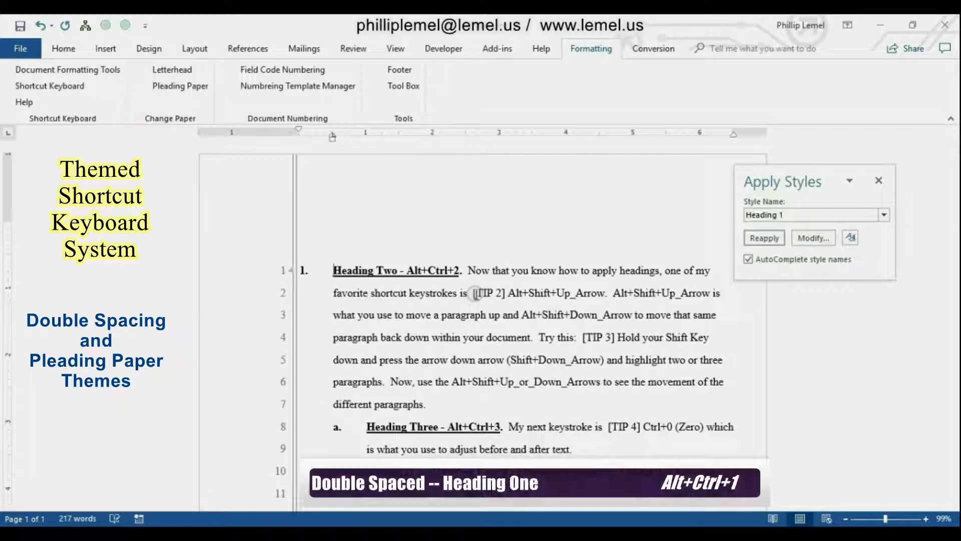
Format the Heading Three and Heading Four paragraphs together as single-spaced body text indented 0.5.
key("ctrl+alt+2")
key("shift+Down")
key("shift+Down")
key("shift+Down")
key("shift+Down")
key("shift+Down")
key("shift+Down")
key("shift+Down")
key("shift+Down")
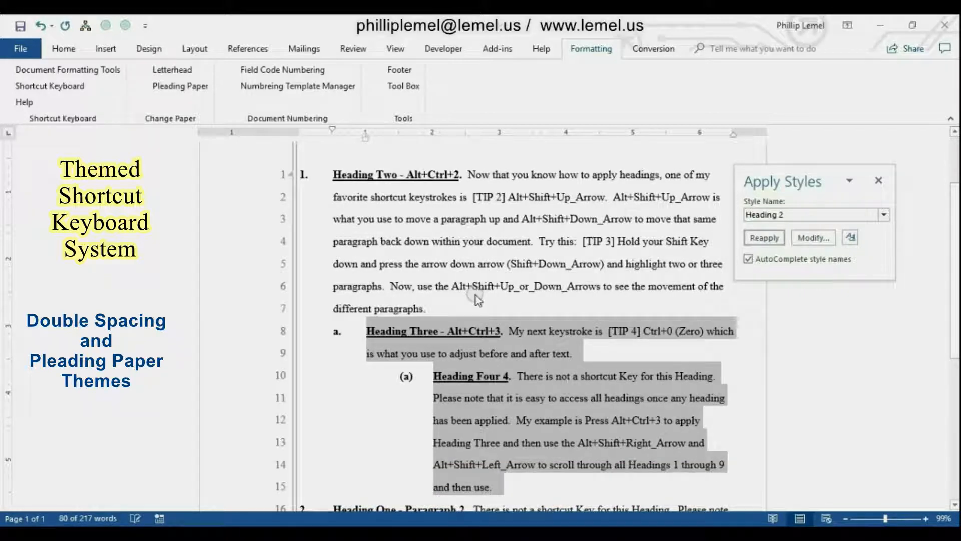
key("shift+alt+2")
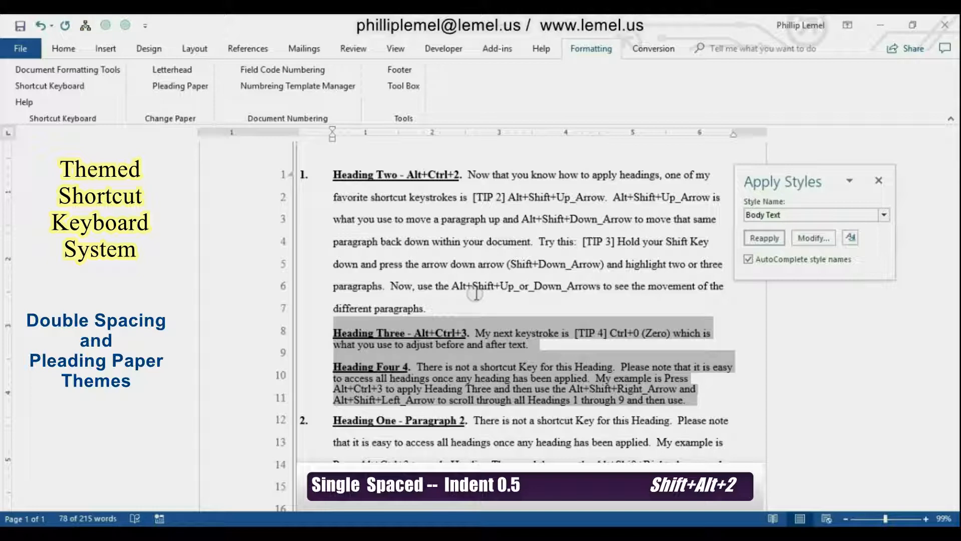
key("Left")
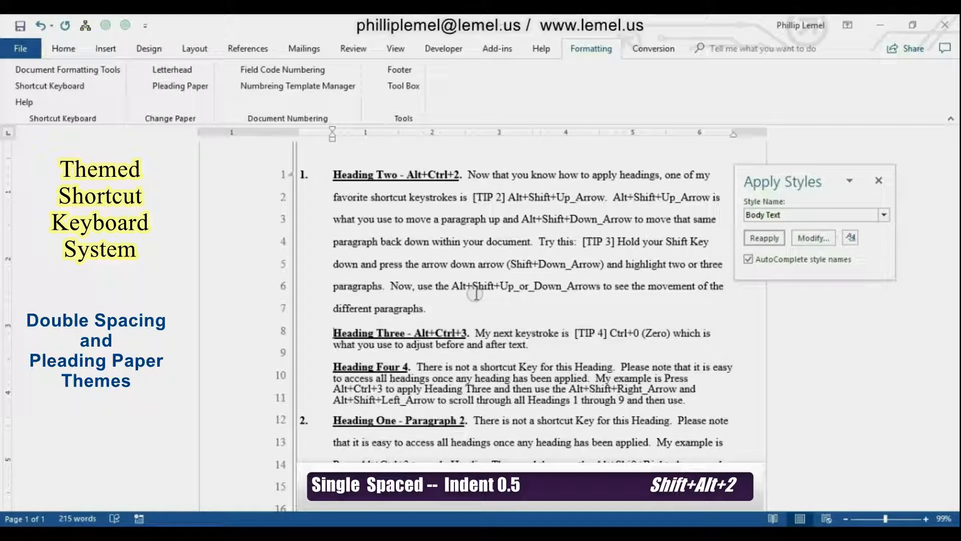
Apply double-spaced Heading 2 to the Heading Three paragraph and single-spaced body text indented 1.0 to the Heading Four paragraph.
key("ctrl+alt+2")
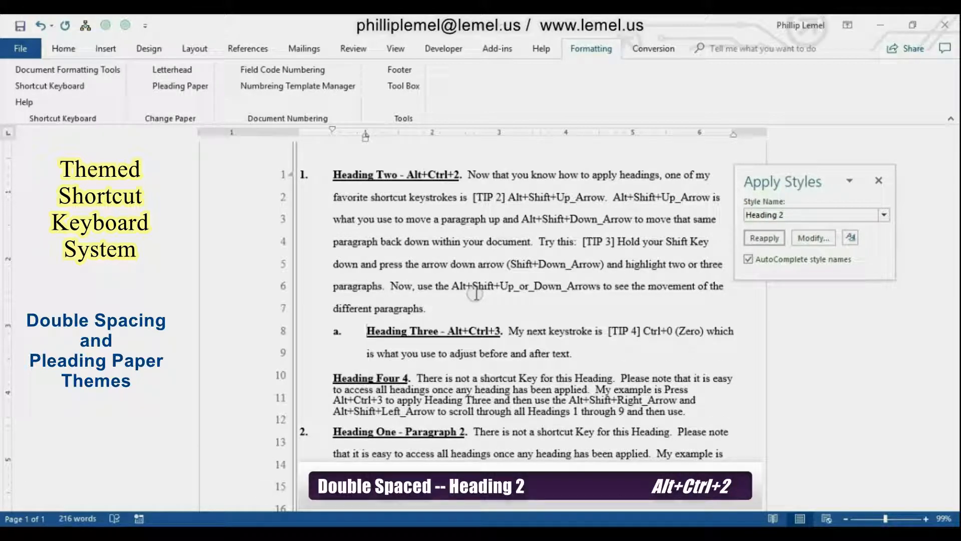
key("ctrl+Down")
key("alt+shift+Right")
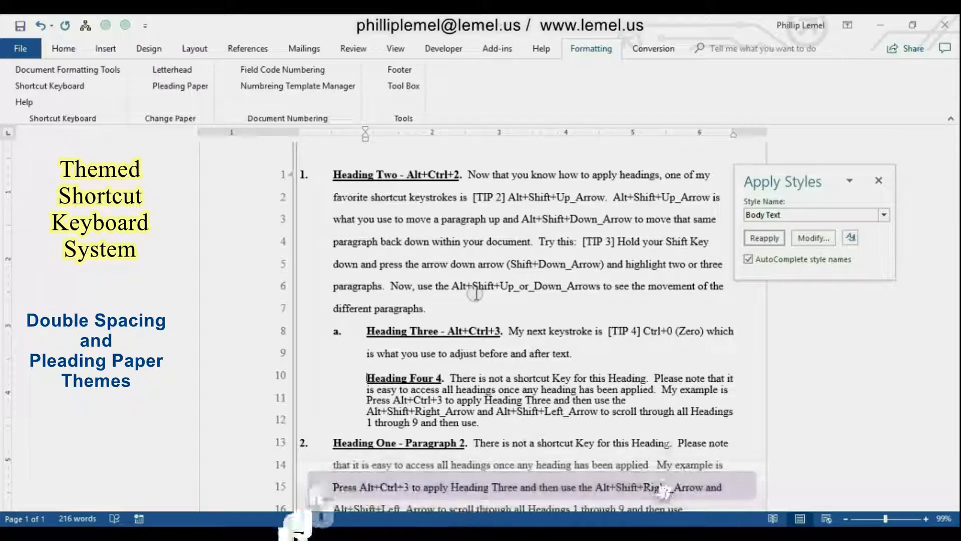
Restyle the Heading Four paragraph with double-spaced indent 1.0, first-line indent 0.5 and indent 0.5, followed by single-spaced first-line indent 0.5 and indent 0.5.
key("alt+3")
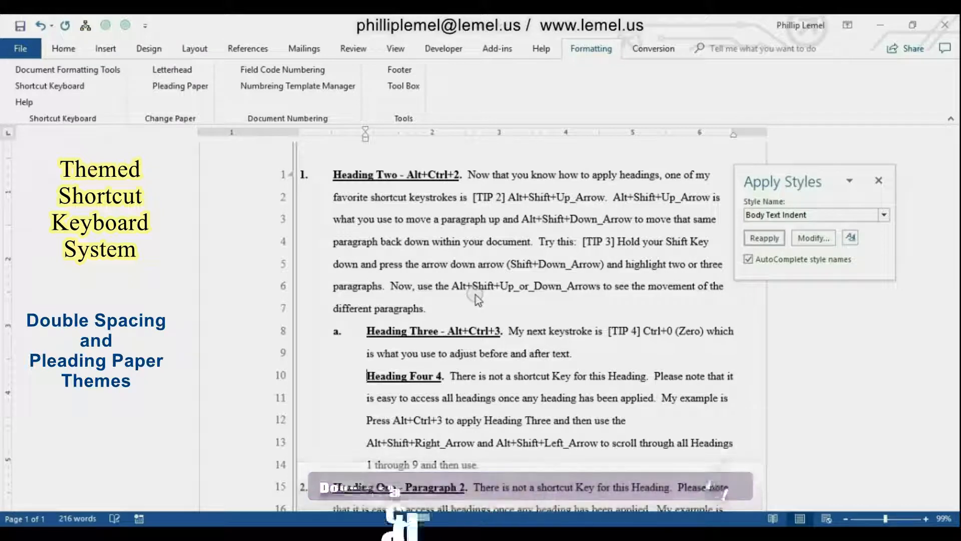
key("ctrl+2")
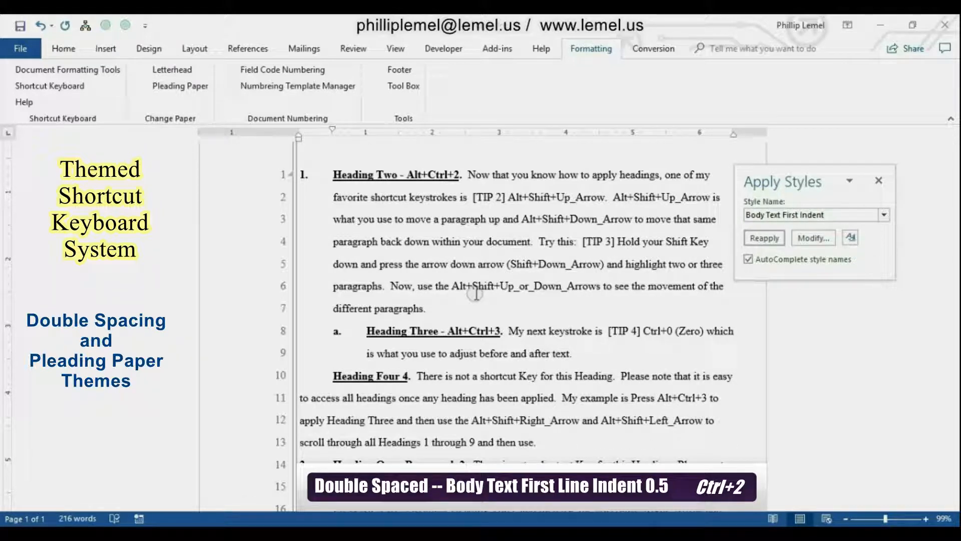
key("alt+2")
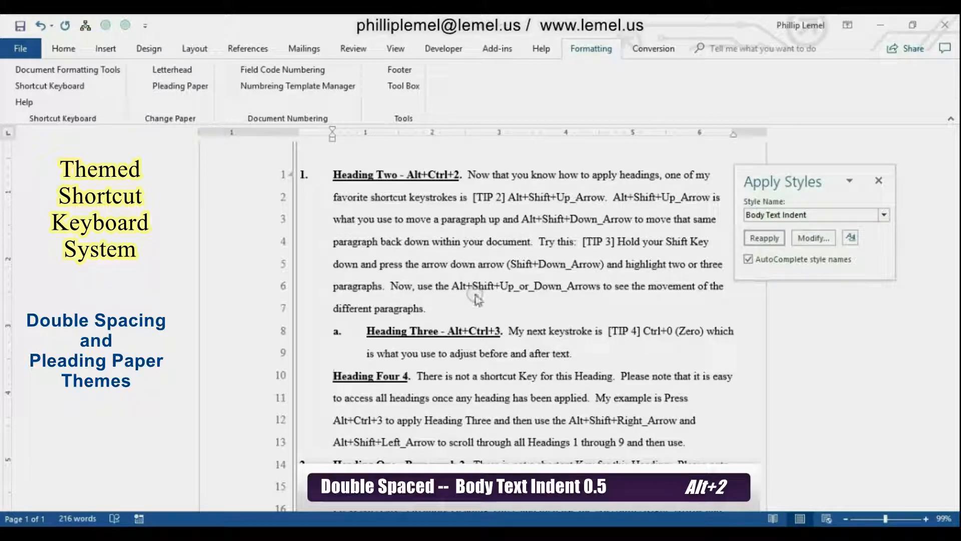
key("ctrl+shift+2")
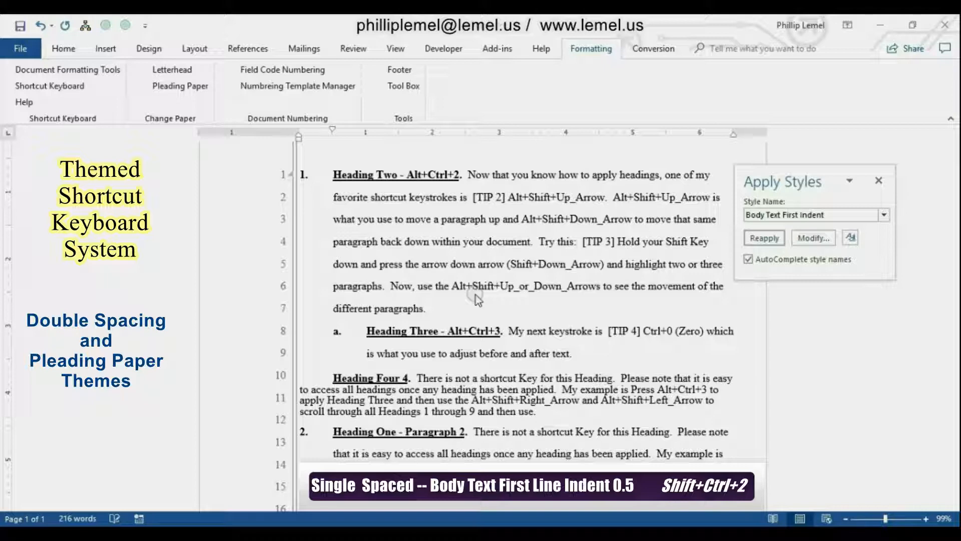
key("shift+alt+2")
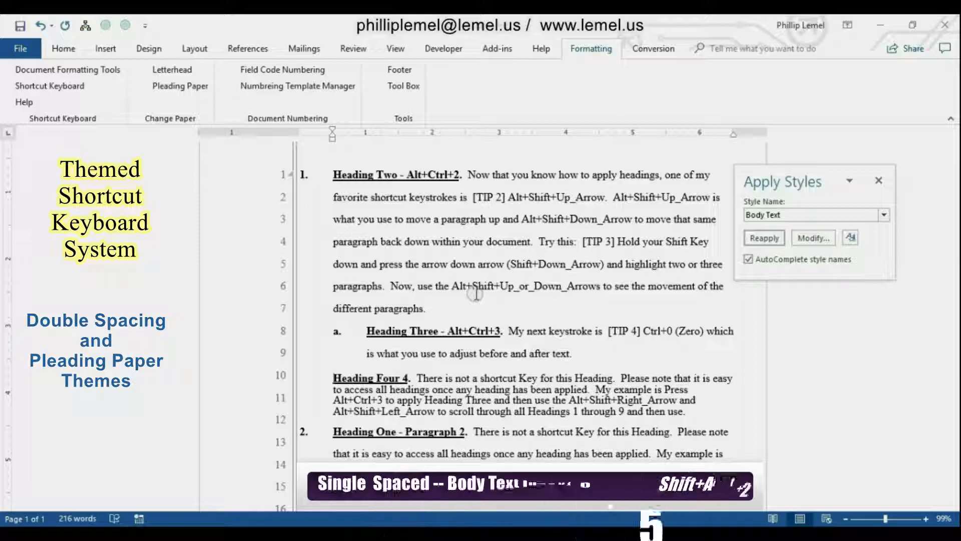